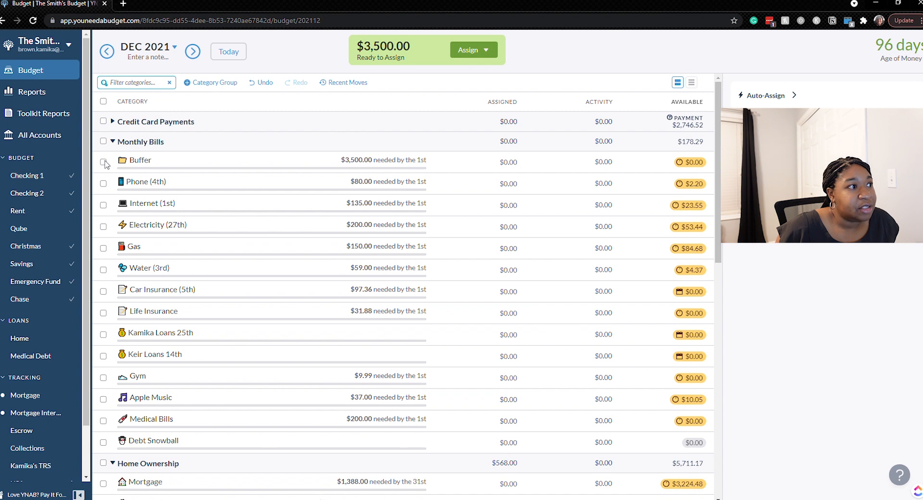
Select the Monthly Bills categories from Phone through Life Insurance, plus Gym, Apple Music and Medical Bills.
left_click(103, 183)
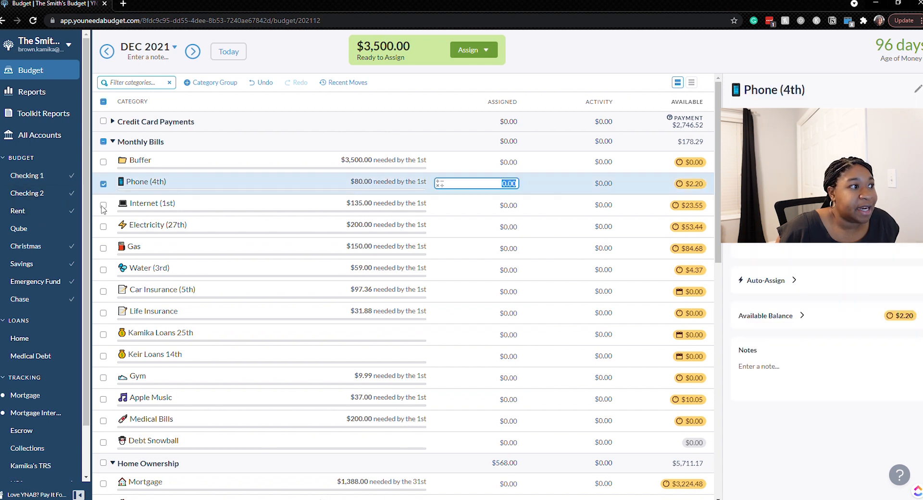
left_click(103, 206)
left_click(105, 227)
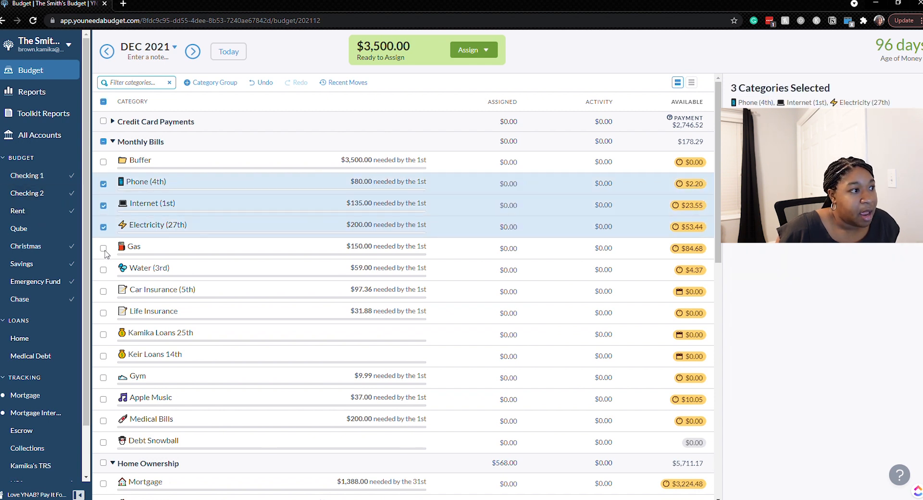
left_click(103, 248)
left_click(103, 270)
left_click(102, 291)
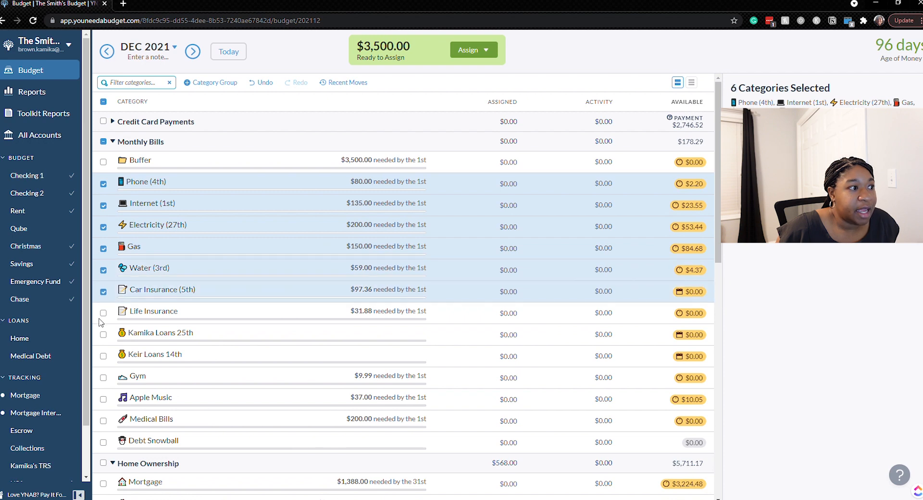
left_click(102, 313)
scroll(104, 308, "down", 2)
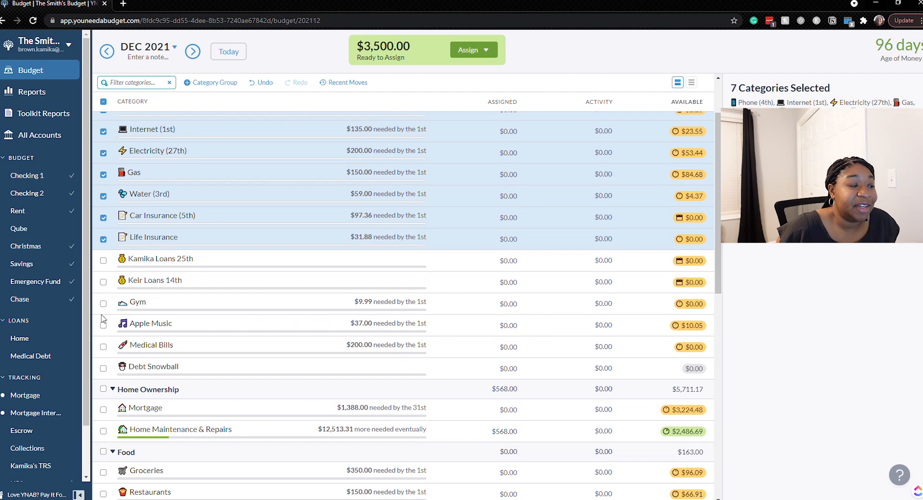
left_click(103, 279)
left_click(103, 301)
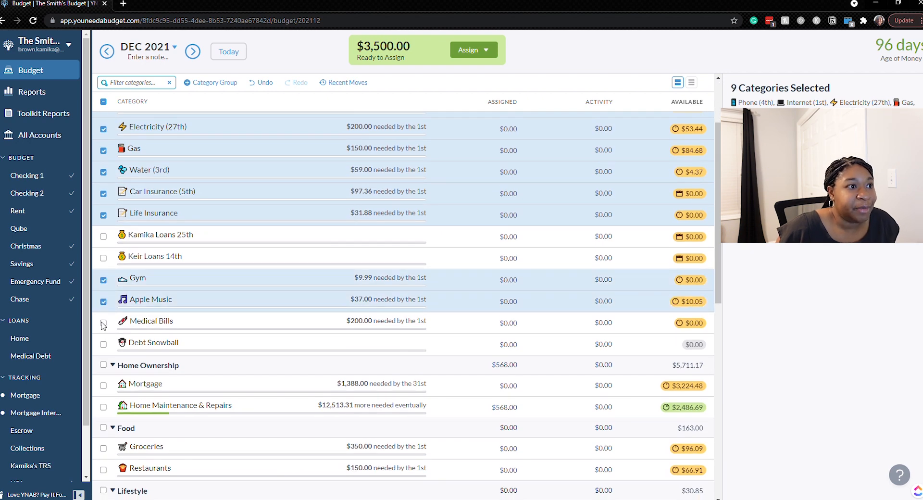
left_click(103, 323)
Add Mortgage, Groceries and Restaurants to the category selection.
scroll(102, 355, "down", 4)
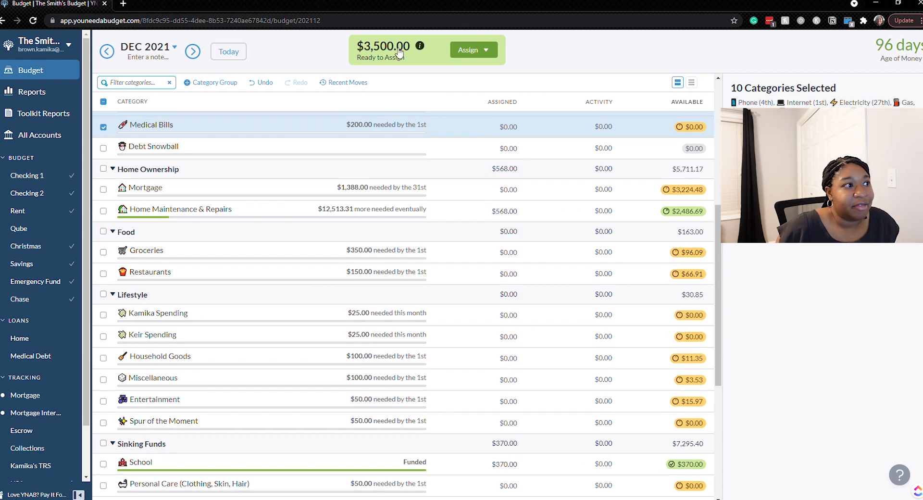
left_click(103, 190)
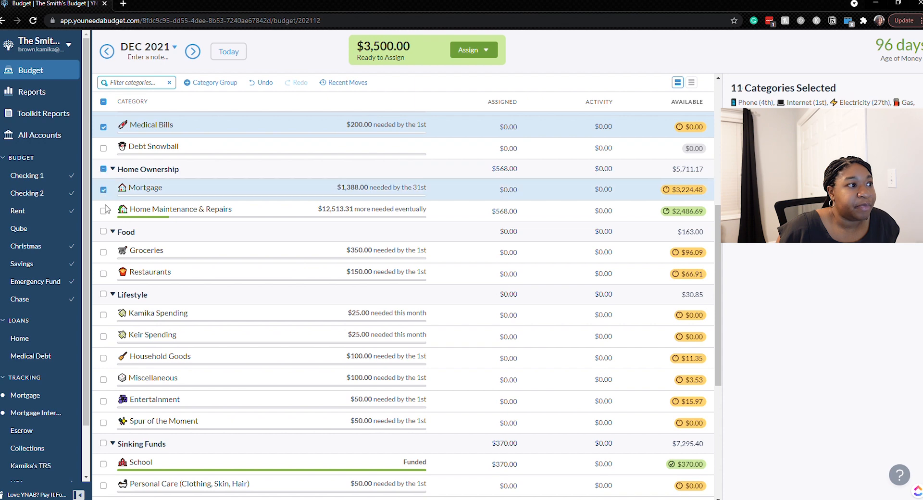
left_click(103, 252)
left_click(103, 274)
Add each Lifestyle category, from the two personal spending ones through Spur of the Moment, to the selection.
scroll(105, 280, "down", 2)
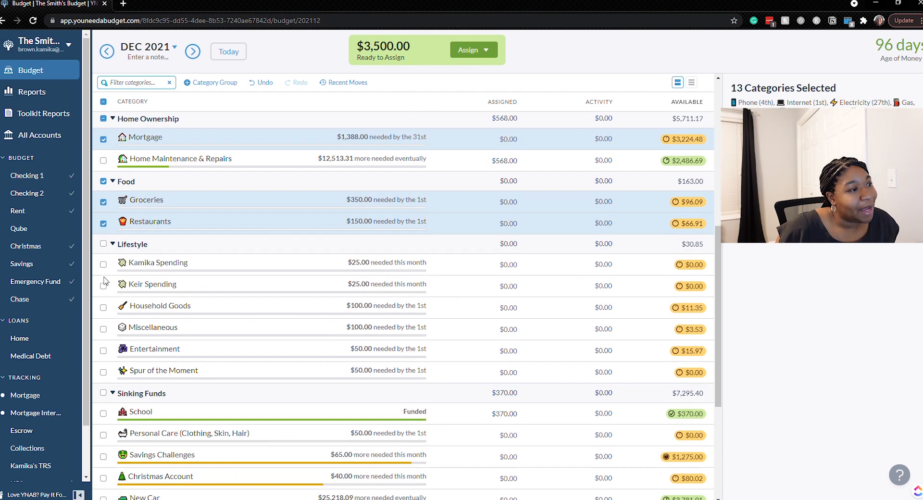
left_click(104, 218)
left_click(103, 239)
left_click(103, 260)
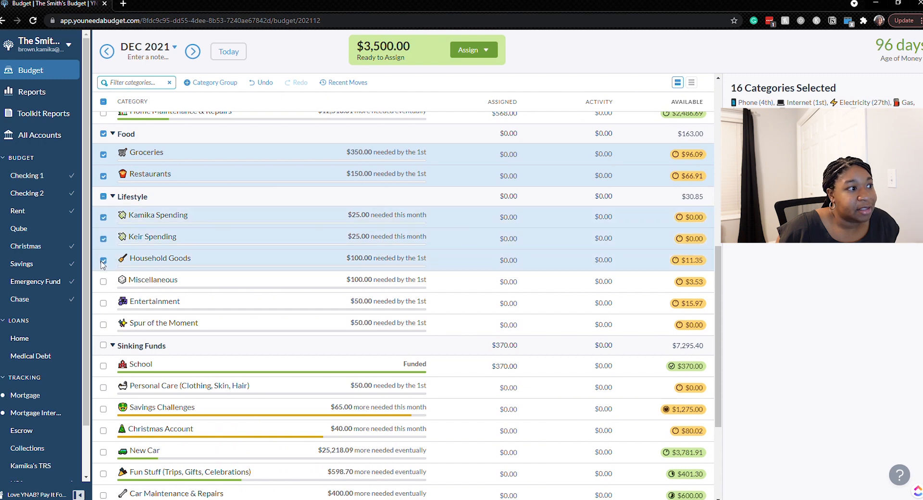
left_click(104, 282)
left_click(104, 304)
left_click(103, 325)
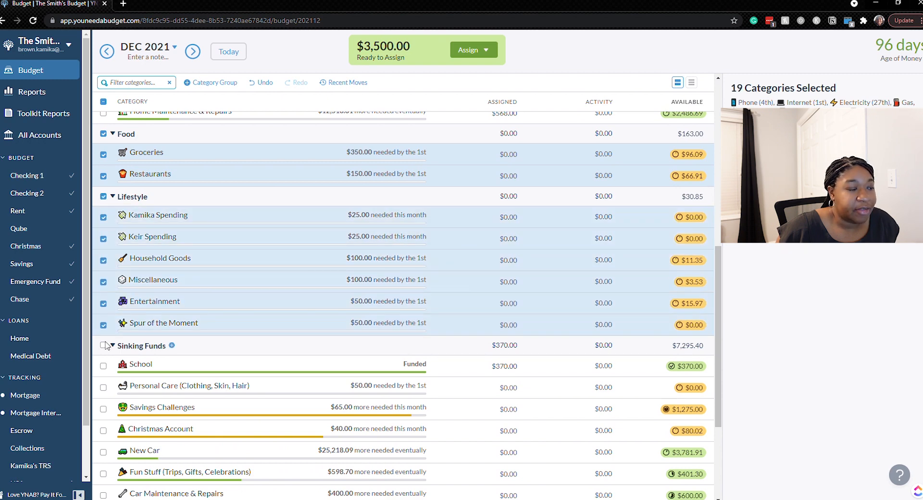
Add Personal Care and Christmas Account from Sinking Funds to the selection.
scroll(105, 337, "down", 2)
left_click(103, 289)
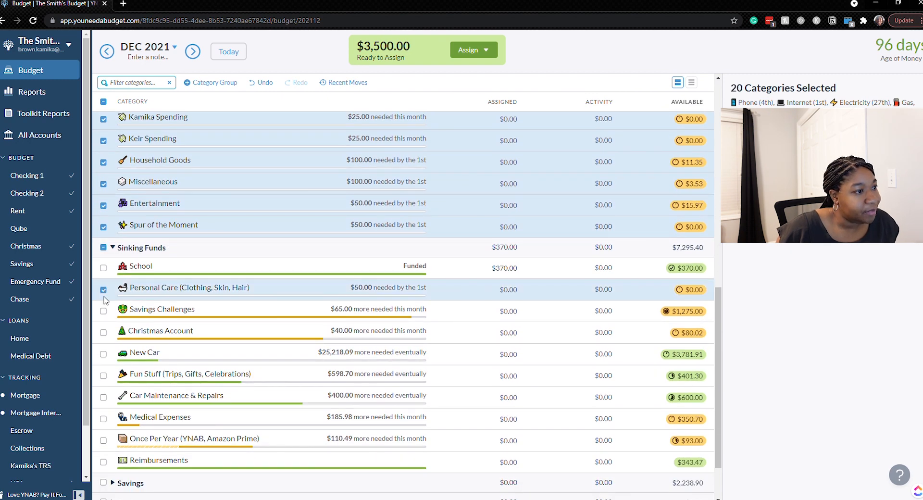
left_click(104, 332)
Auto-assign the Underfunded amounts to the selected categories and clear the category selection.
scroll(104, 335, "down", 2)
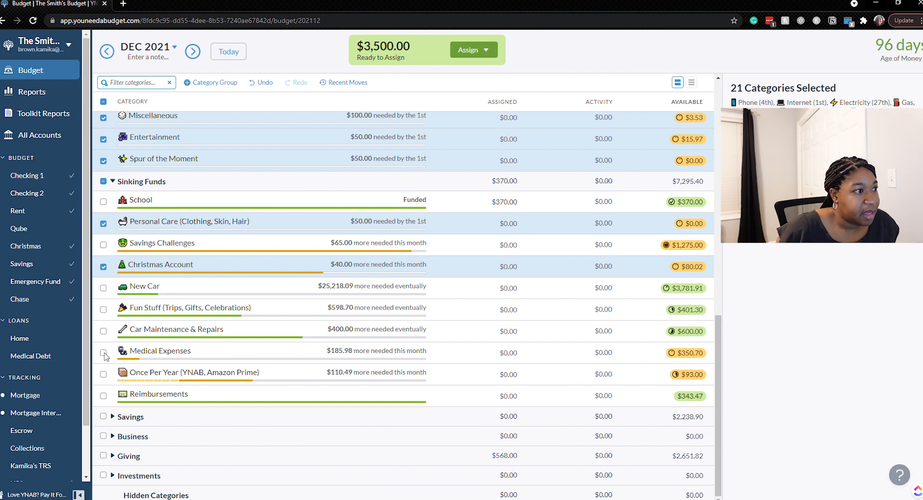
scroll(105, 356, "up", 15)
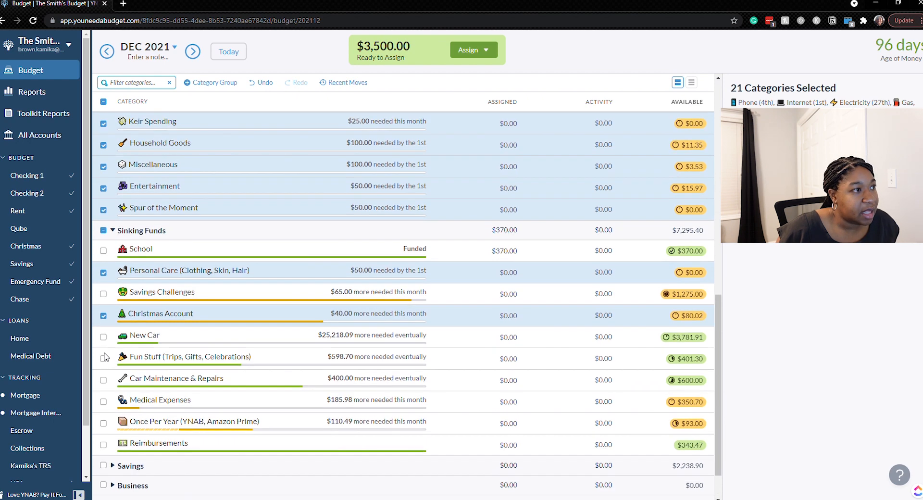
scroll(105, 355, "down", 2)
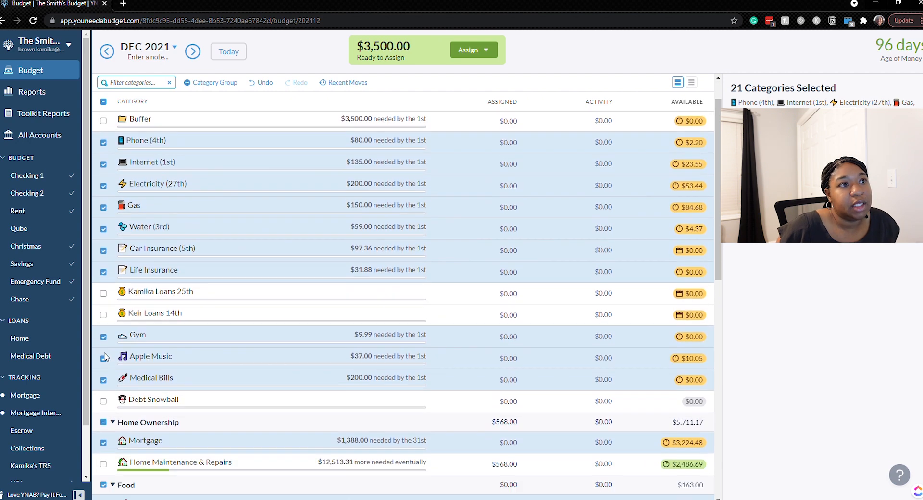
left_click(495, 51)
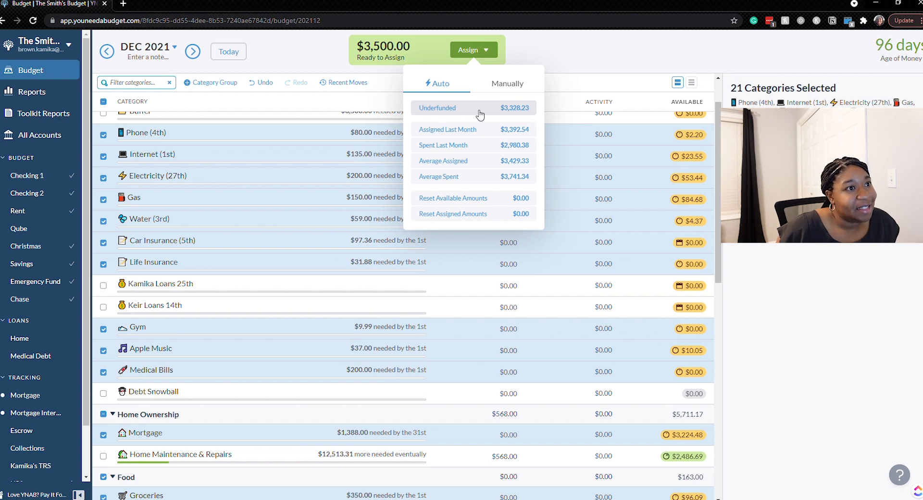
left_click(516, 108)
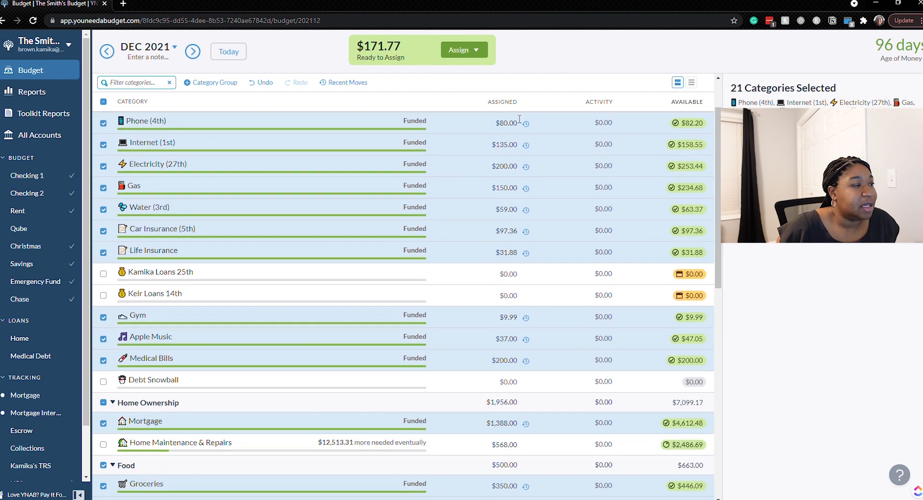
scroll(515, 118, "up", 1)
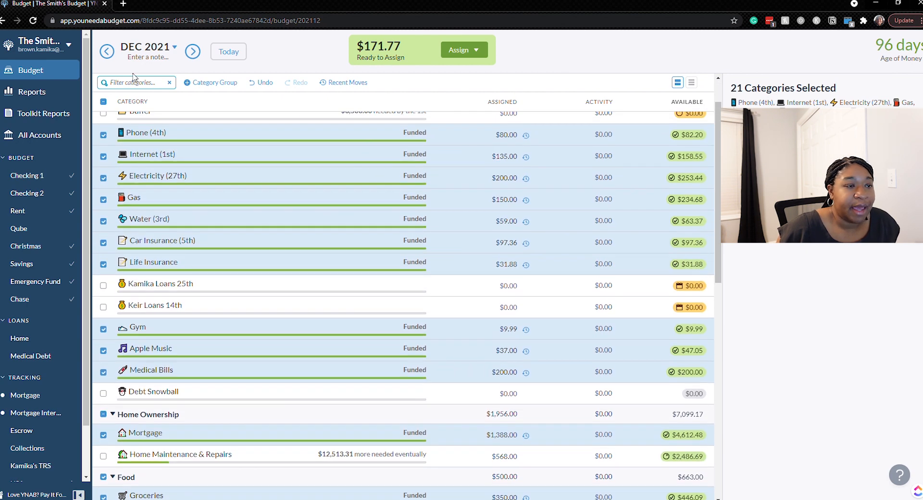
left_click(103, 102)
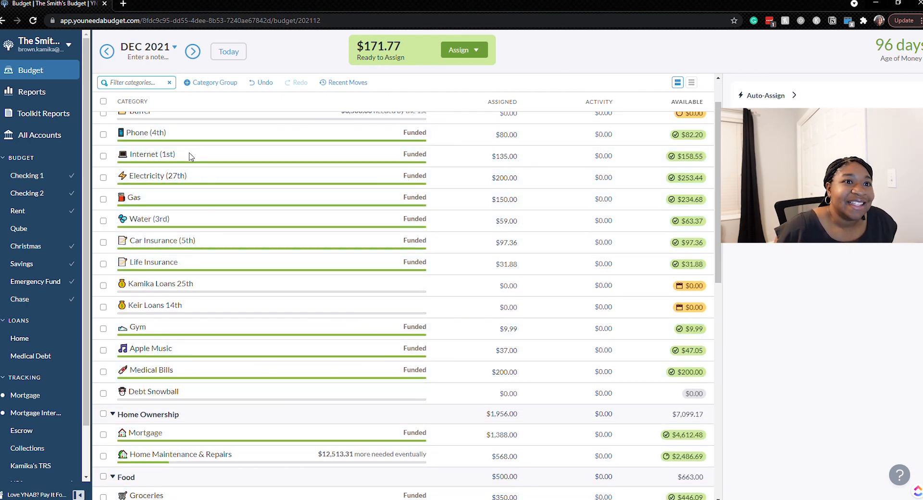
Move $20 from the available balance of Internet back to Ready to Assign.
left_click(516, 141)
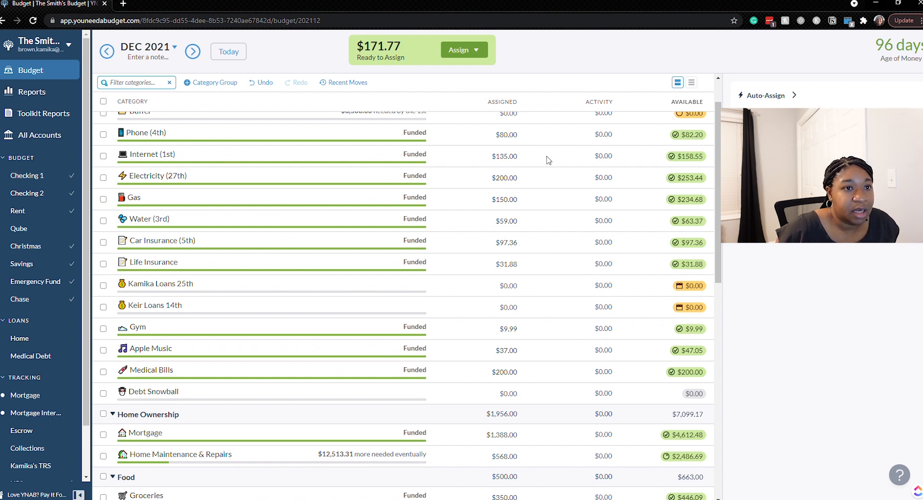
left_click(692, 157)
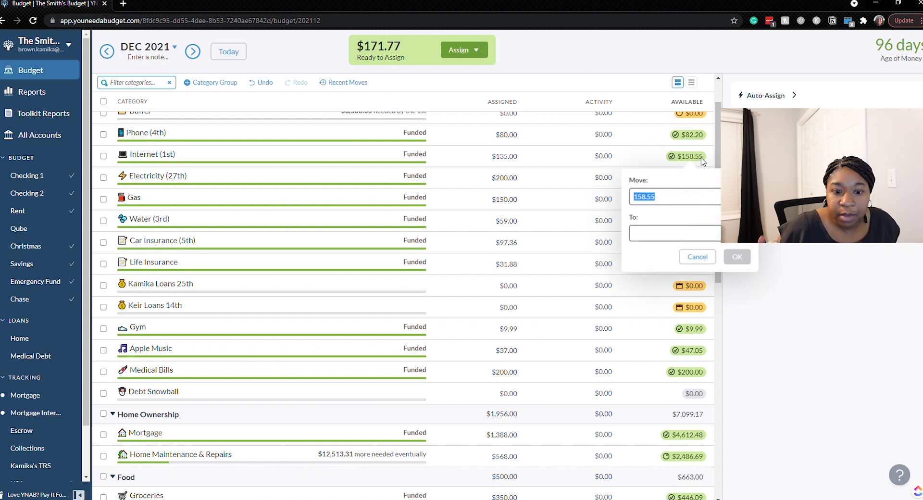
type("20")
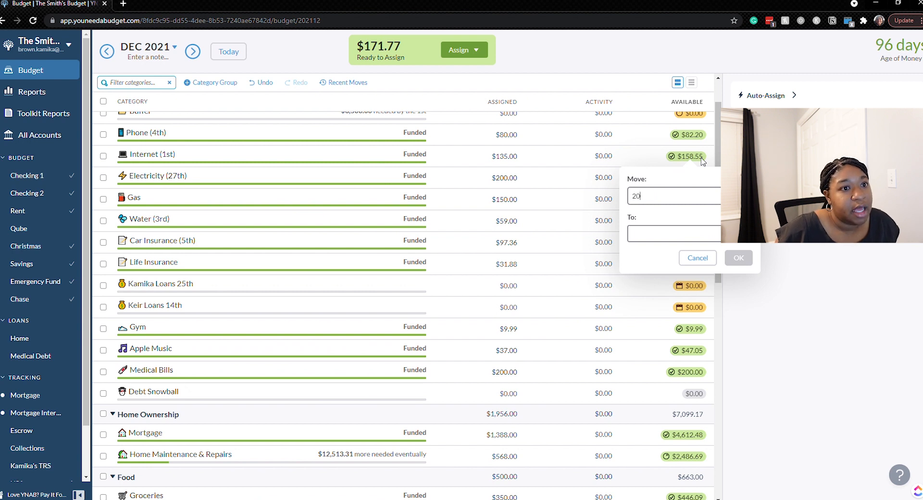
left_click(688, 234)
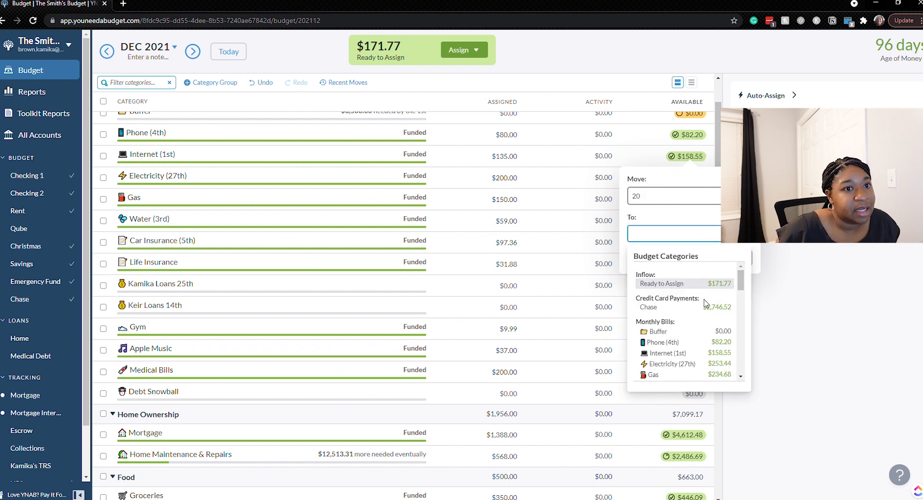
left_click(712, 286)
left_click(739, 258)
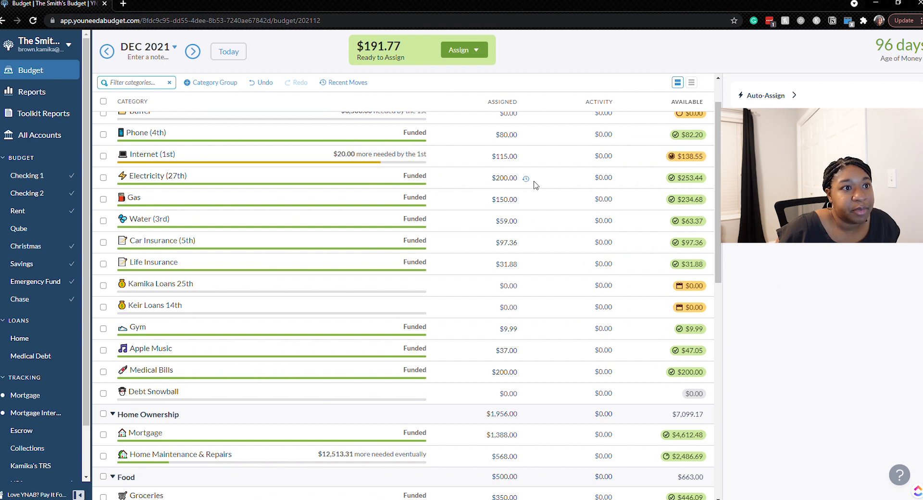
Move $53.44 from the available balance of Electricity back to Ready to Assign.
left_click(517, 179)
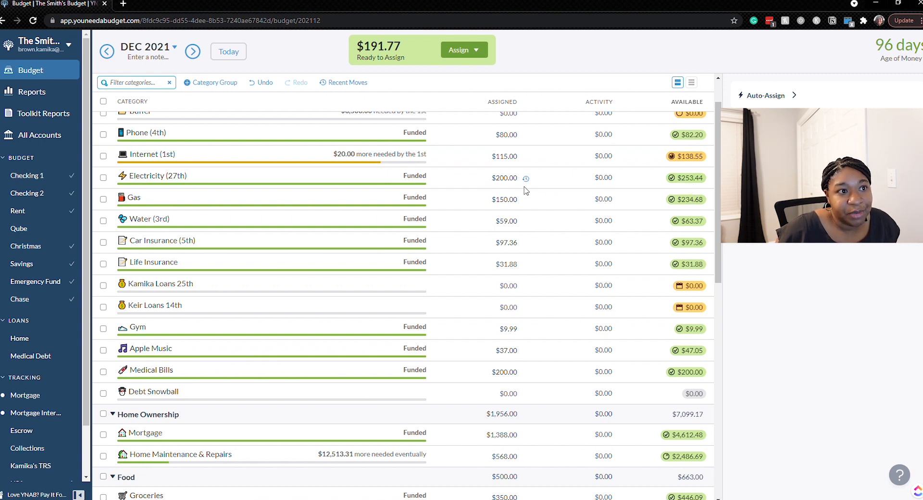
left_click(706, 182)
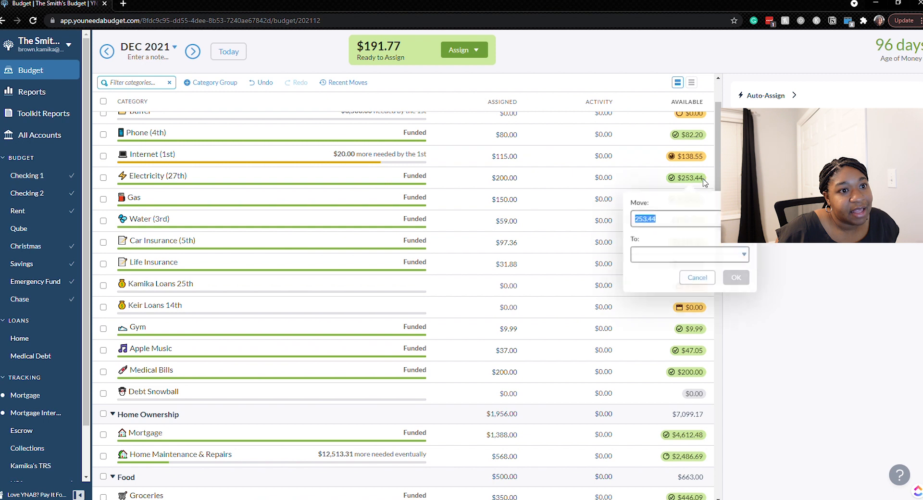
left_click(641, 219)
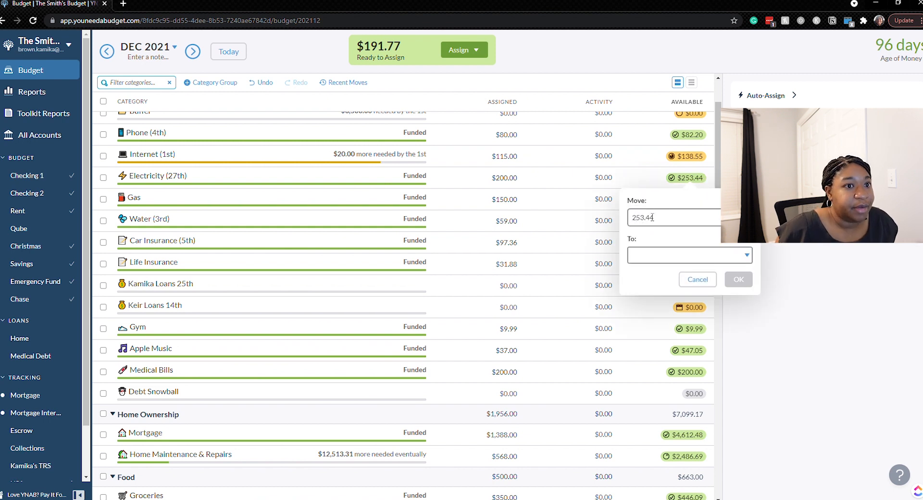
left_click(685, 254)
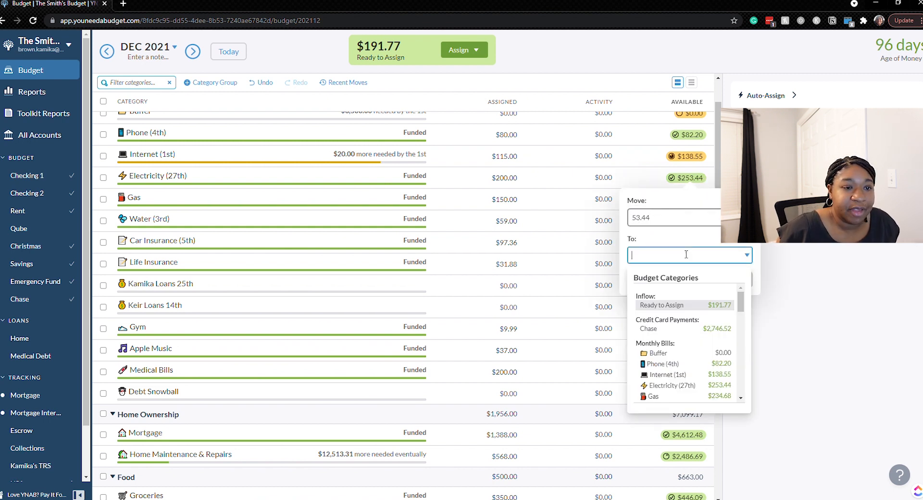
left_click(697, 304)
left_click(743, 281)
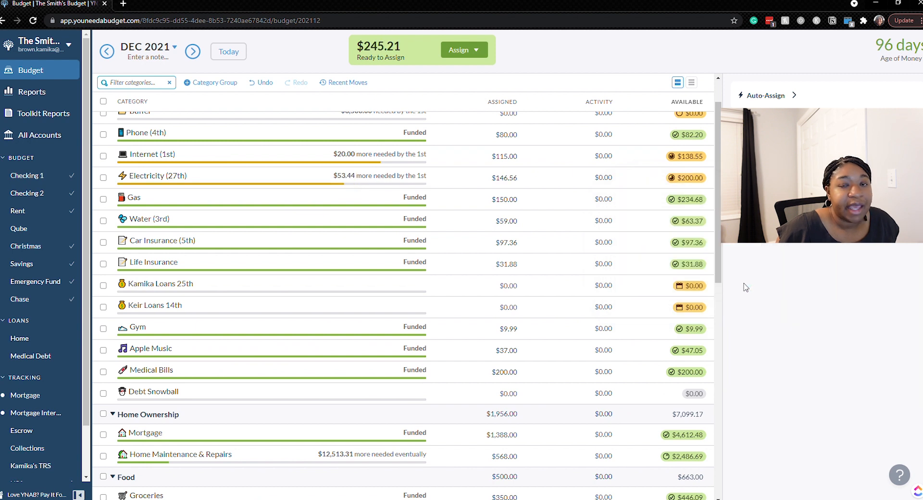
left_click(437, 178)
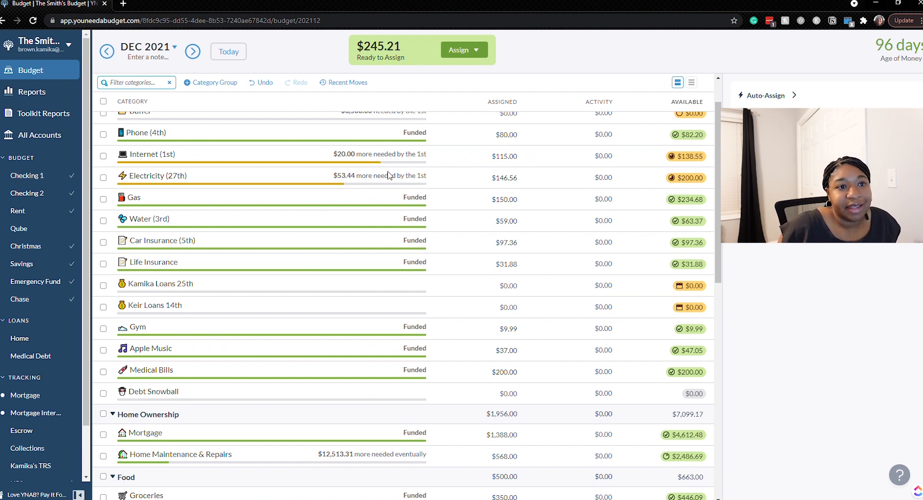
scroll(389, 175, "down", 1)
scroll(388, 175, "up", 2)
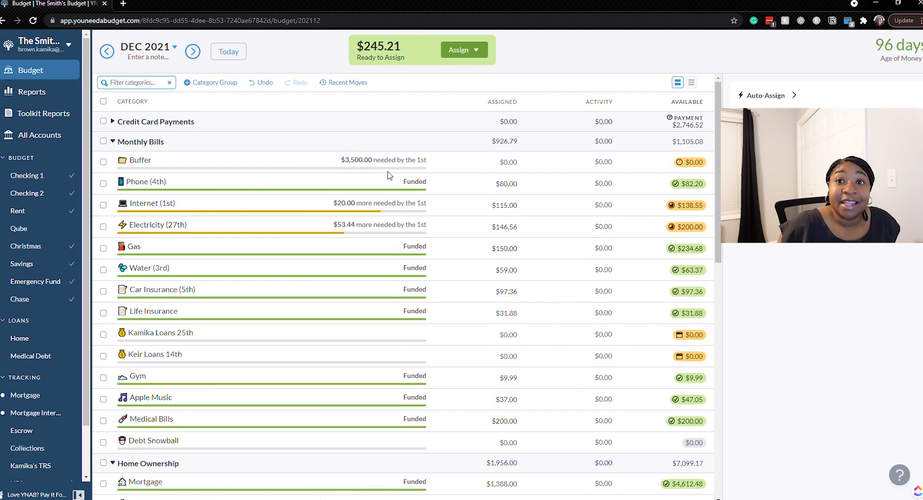
Move $34.68 from the available balance of Gas back to Ready to Assign.
scroll(389, 176, "down", 1)
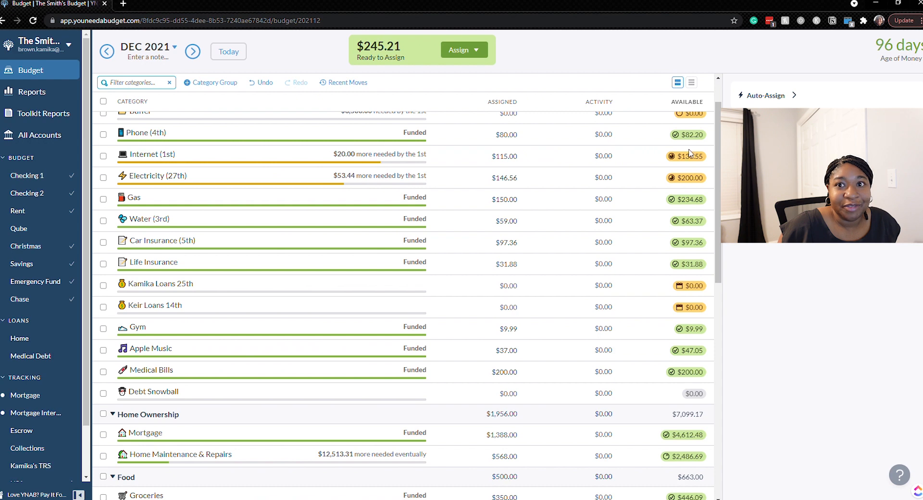
scroll(500, 200, "down", 1)
left_click(500, 195)
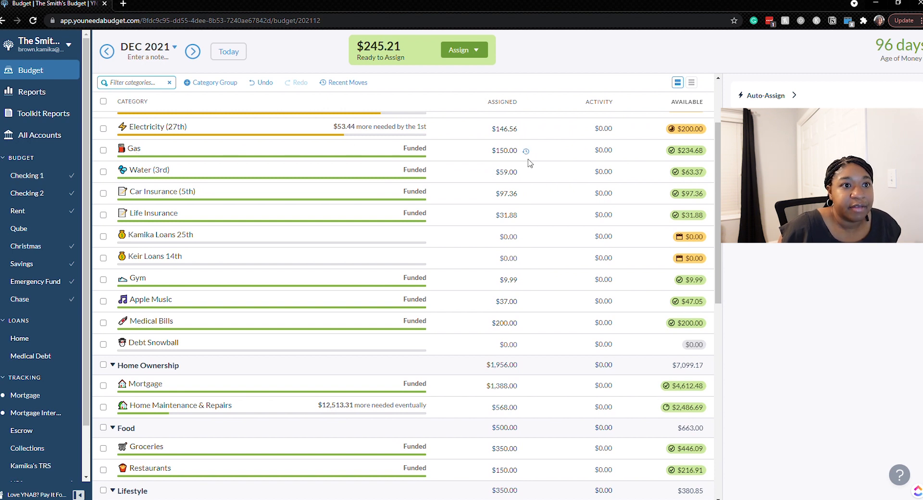
left_click(698, 156)
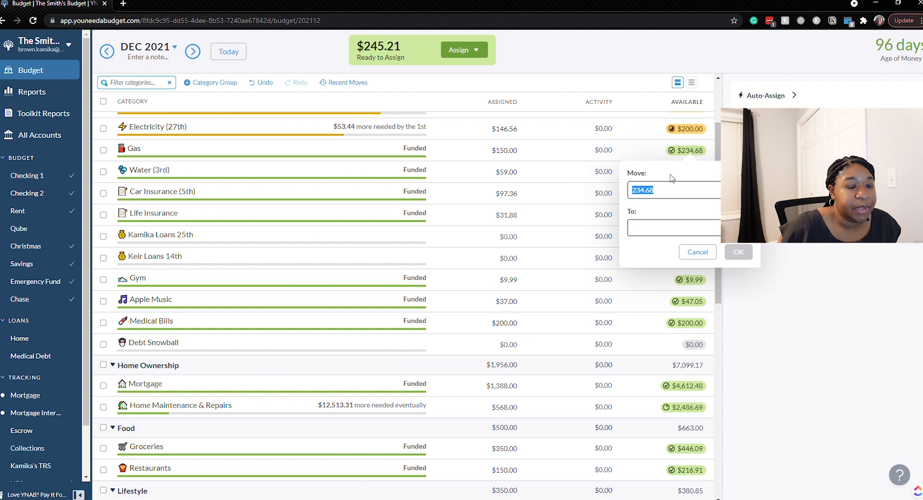
left_click(664, 197)
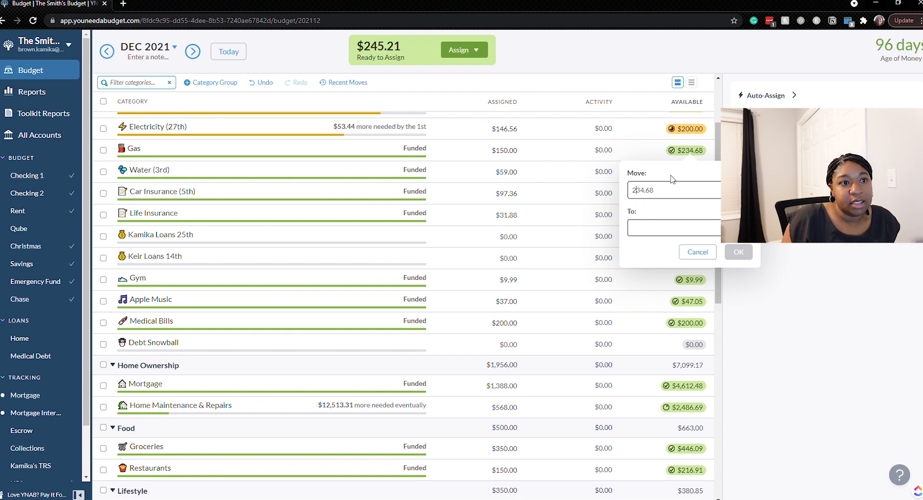
key("Home")
key("Delete")
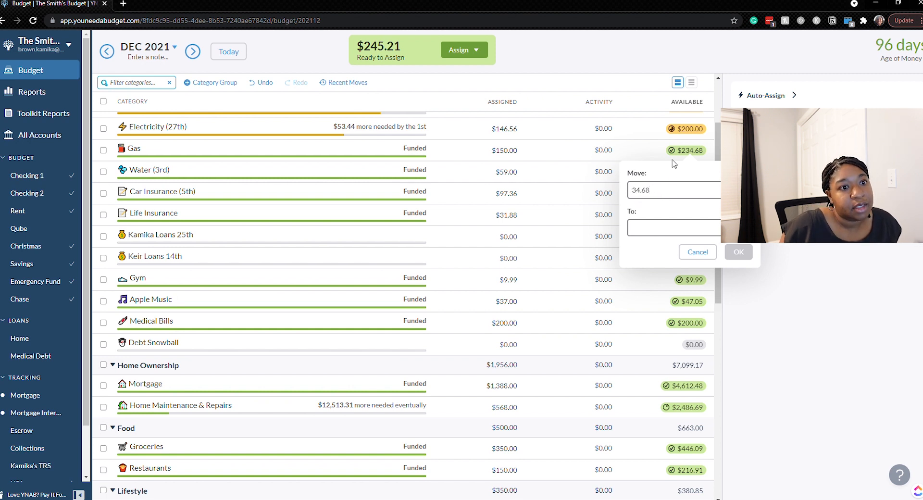
left_click(711, 233)
left_click(712, 283)
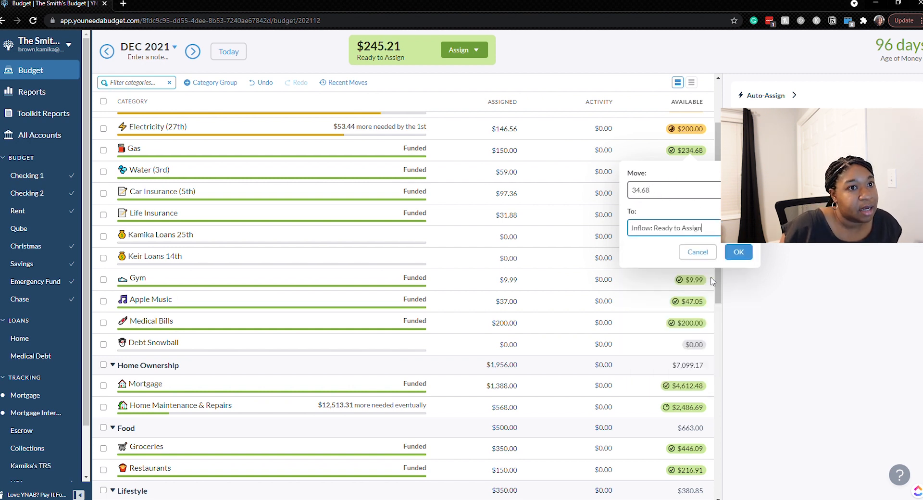
left_click(739, 252)
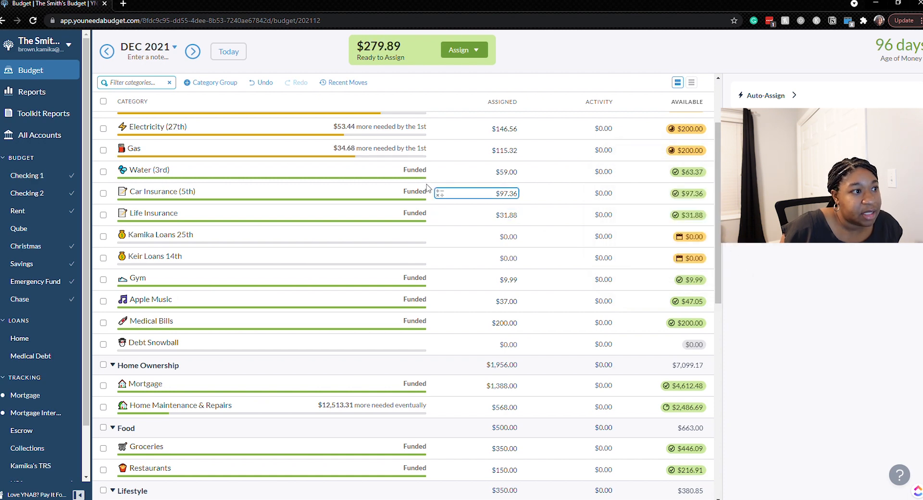
Move $10 from the available balance of Apple Music back to Ready to Assign.
scroll(553, 172, "down", 2)
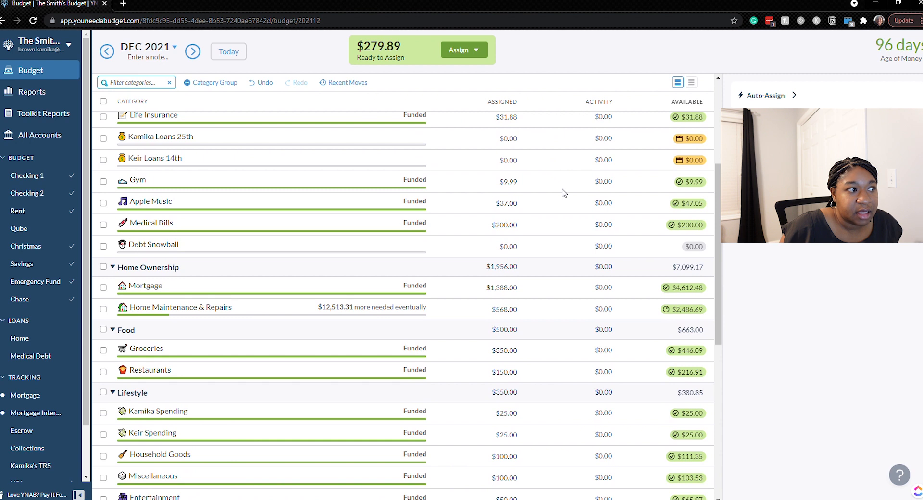
left_click(502, 246)
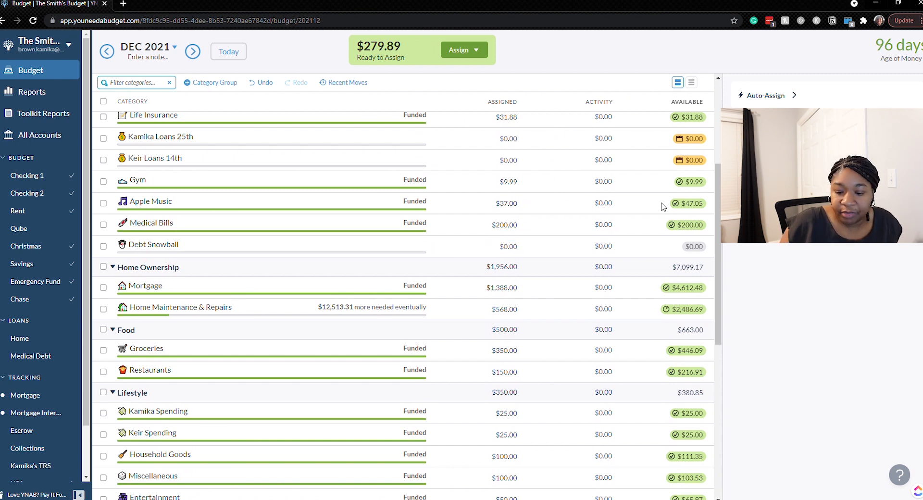
left_click(689, 203)
type("1")
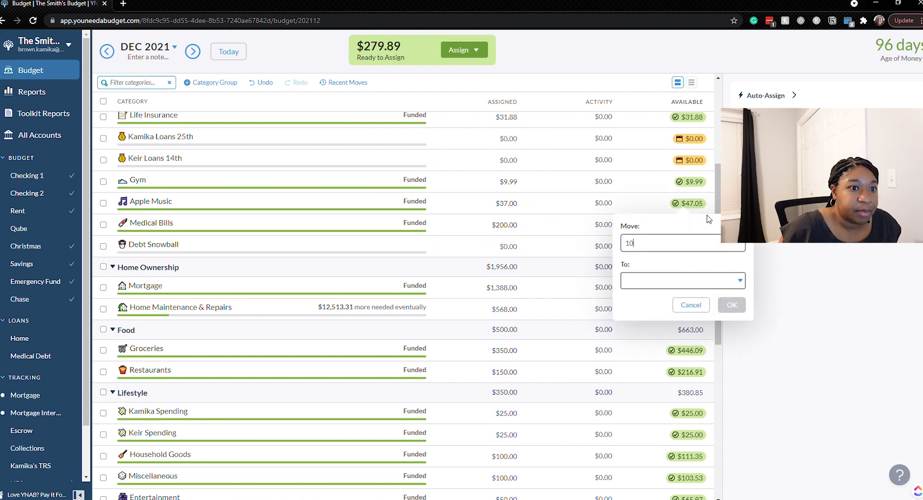
type("0")
left_click(721, 280)
left_click(708, 331)
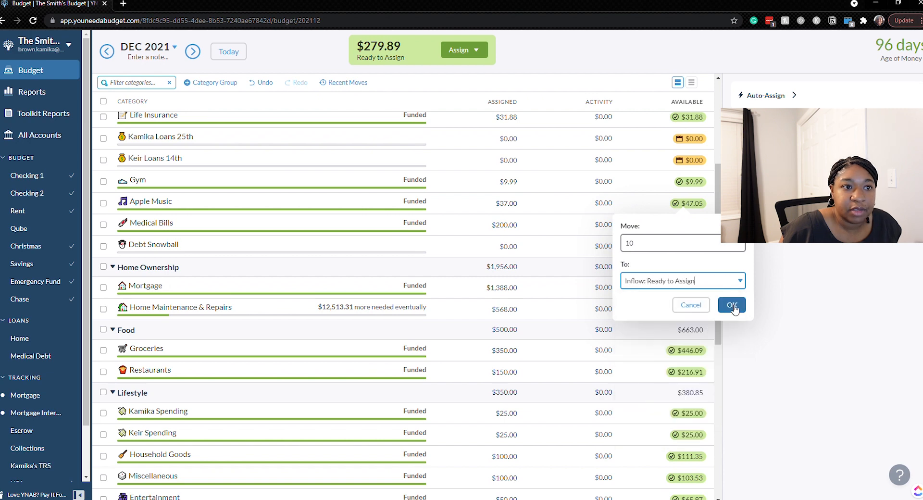
left_click(732, 306)
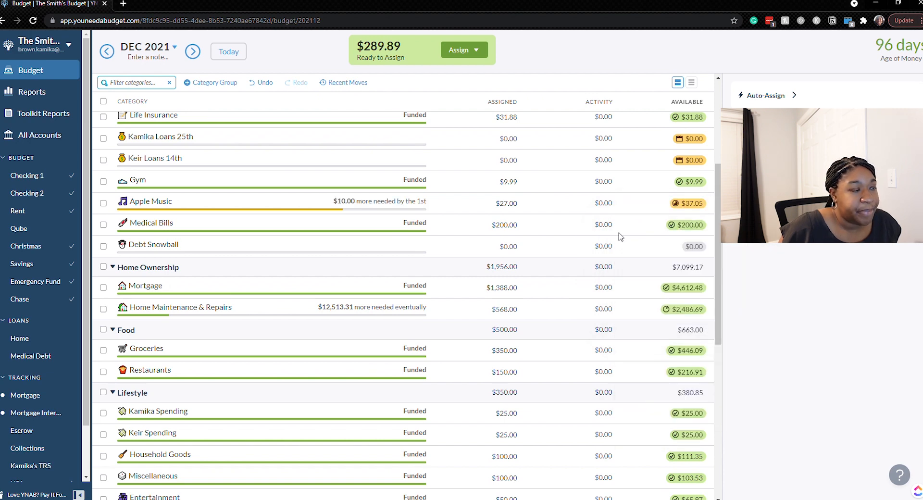
Review the assigned and available amounts from Medical Bills through Home Ownership, Food, Lifestyle and Sinking Funds.
scroll(620, 235, "down", 2)
scroll(616, 231, "up", 2)
left_click(503, 224)
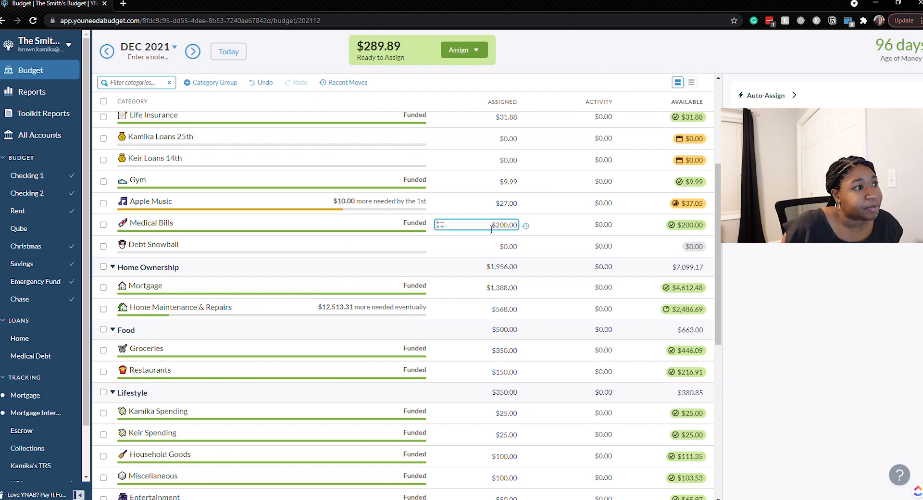
scroll(485, 232, "down", 4)
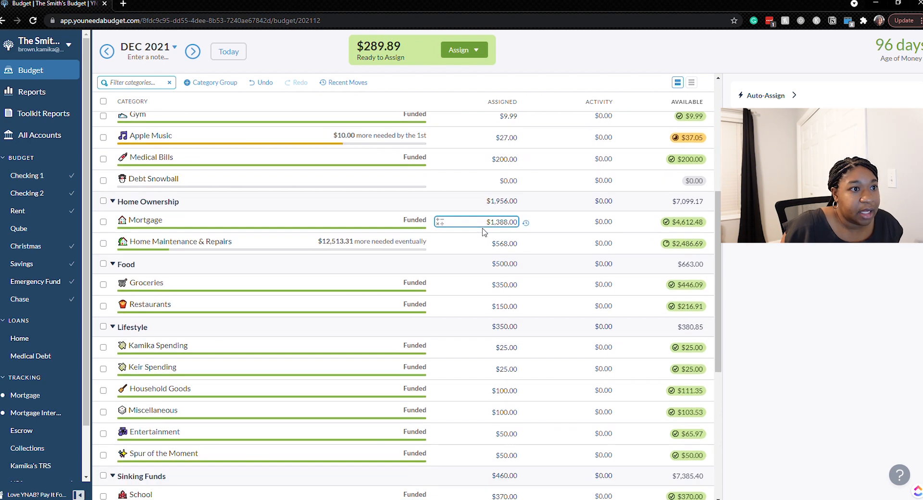
scroll(484, 232, "down", 2)
left_click(479, 207)
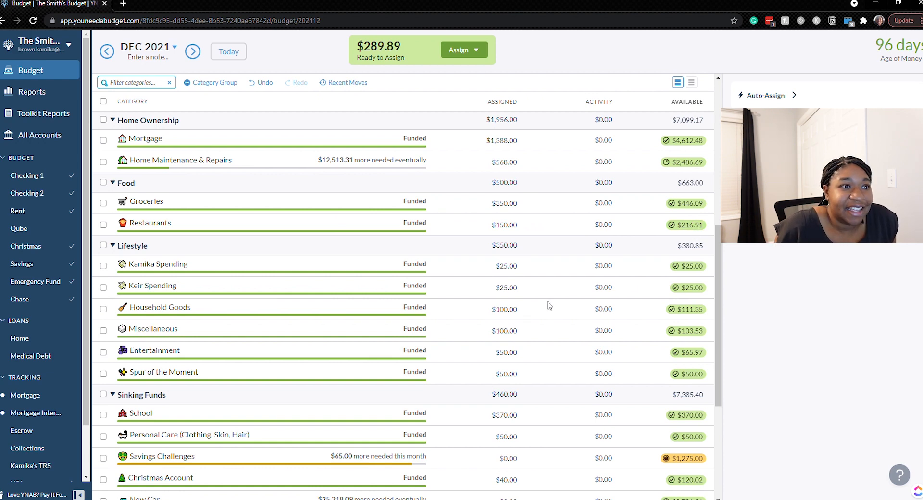
scroll(548, 305, "down", 2)
left_click(522, 176)
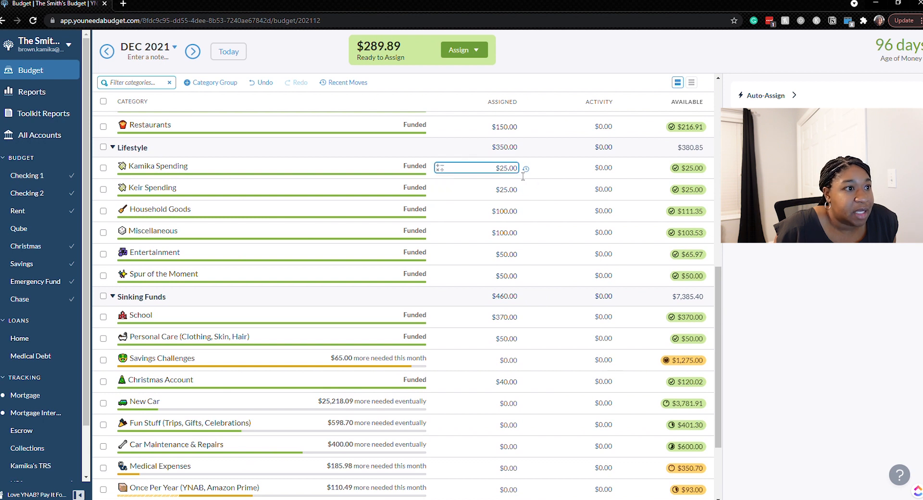
left_click(513, 189)
left_click(512, 211)
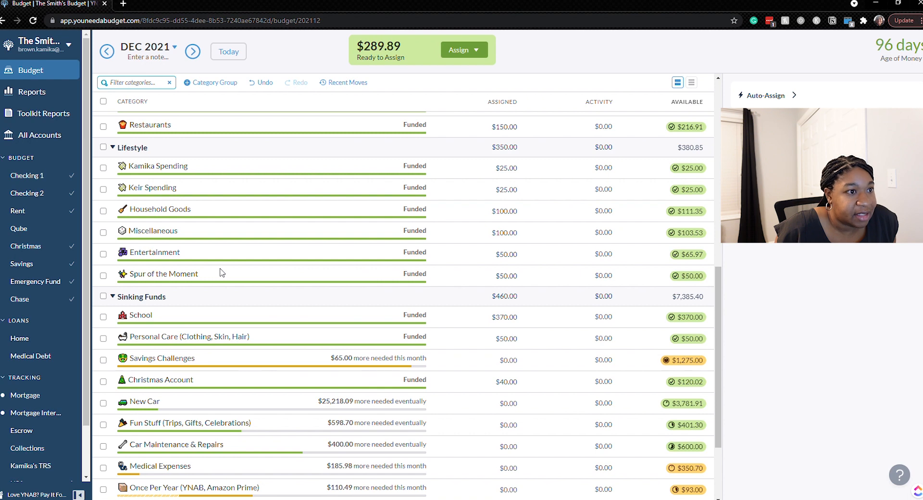
scroll(221, 272, "down", 2)
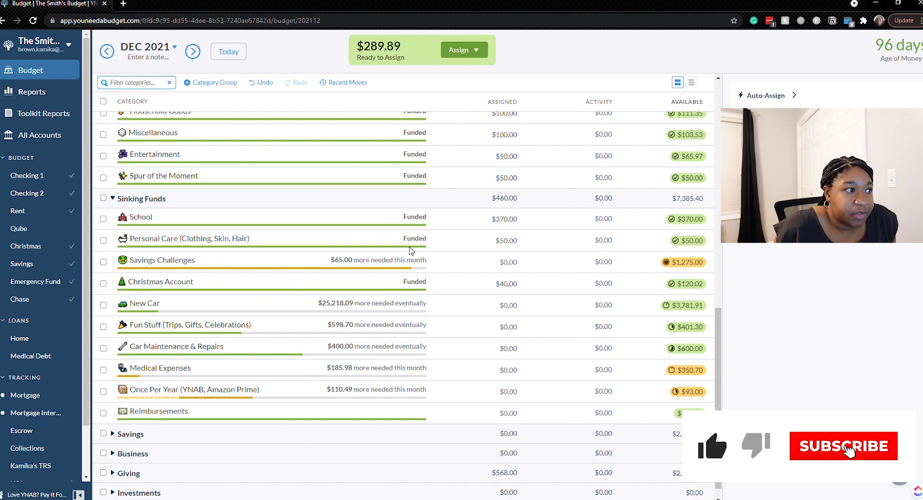
left_click(436, 242)
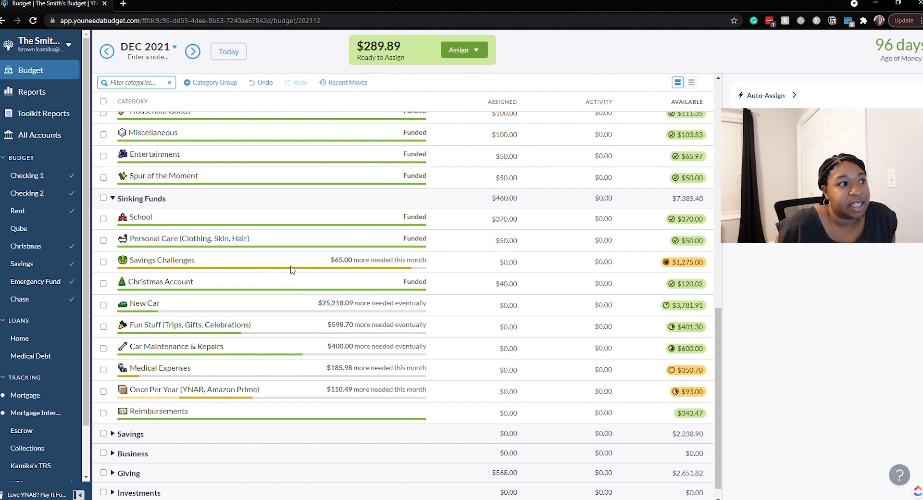
Assign $65 to the Savings Challenges category in Sinking Funds.
left_click(228, 262)
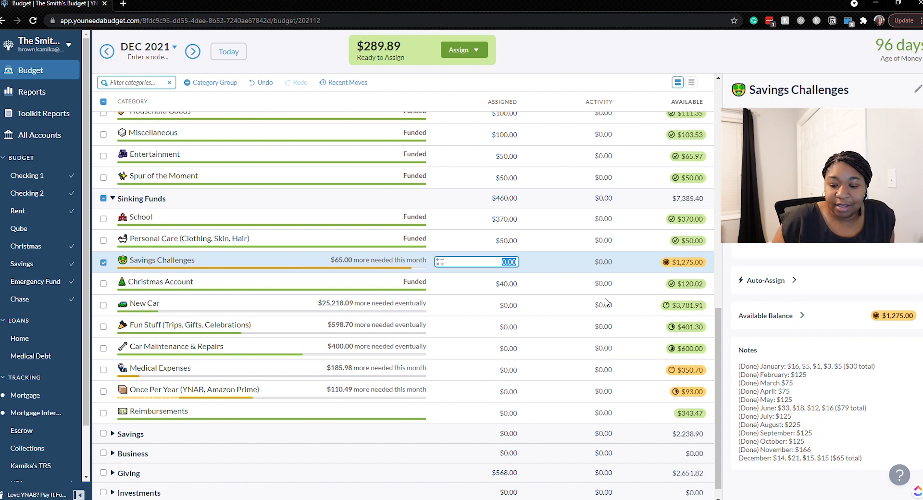
type("65")
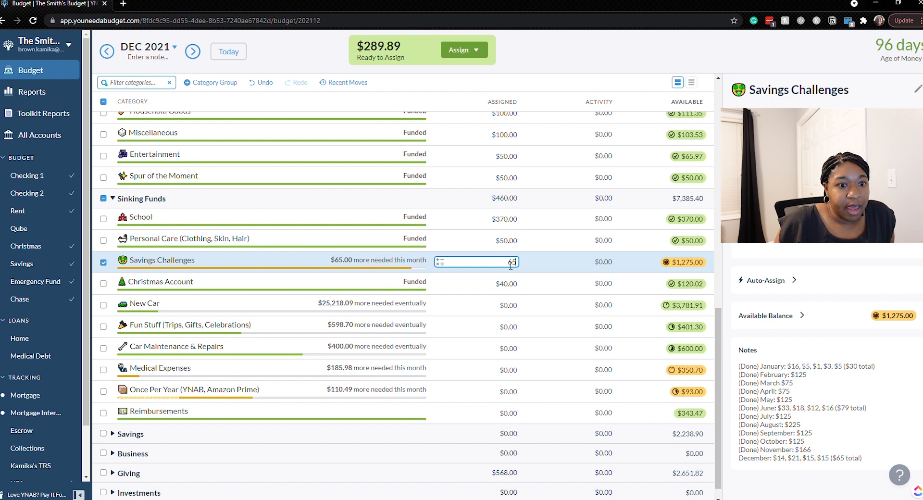
key("Return")
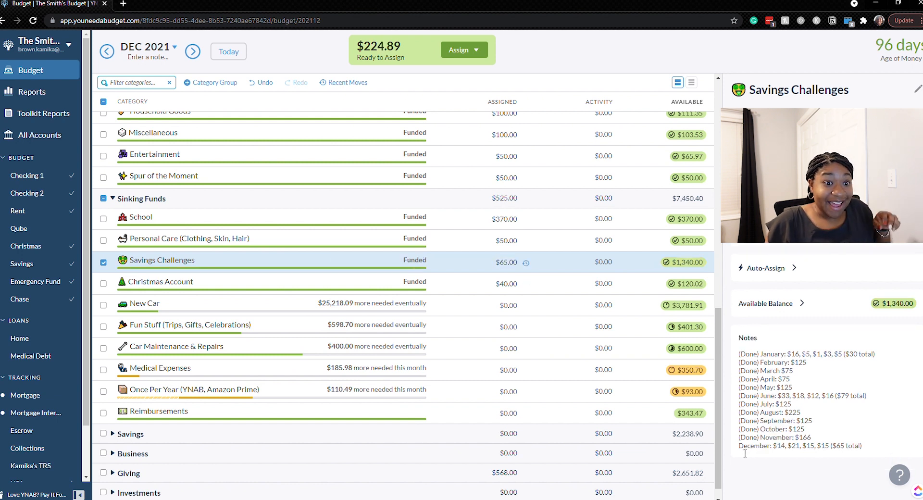
Mark the December entry in the Savings Challenges notes with "(Done)" and deselect the category.
left_click(744, 453)
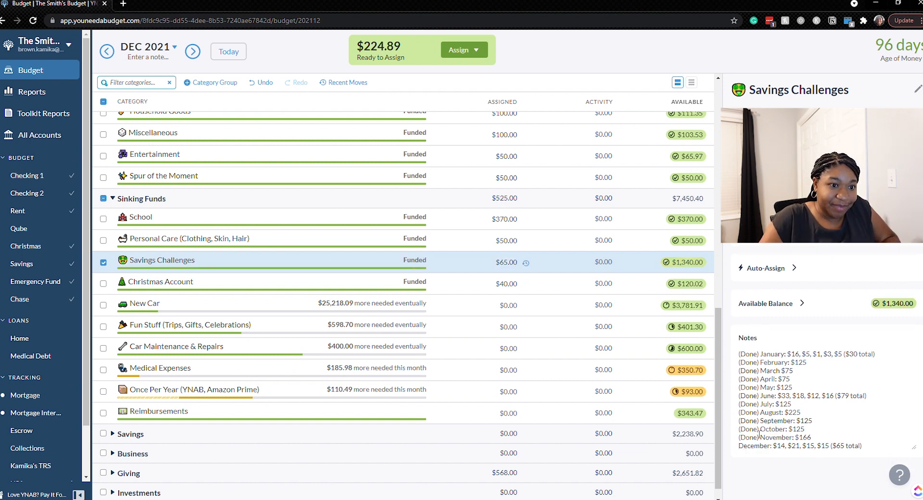
type("(Done) May:")
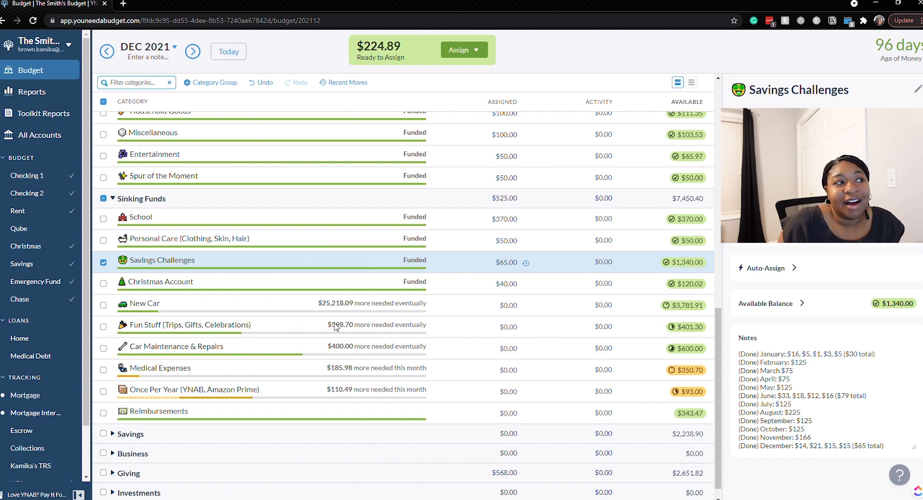
left_click(104, 263)
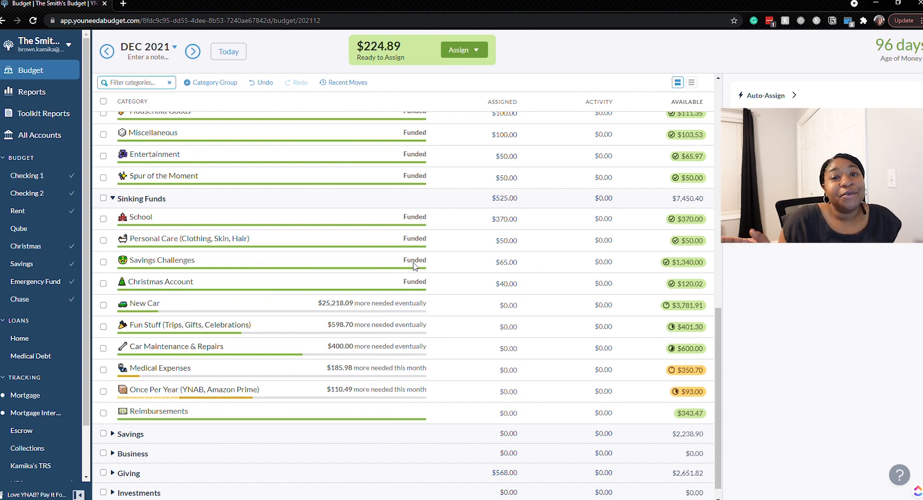
Inspect the saving target settings of Car Maintenance & Repairs and close them without changes.
scroll(414, 266, "down", 1)
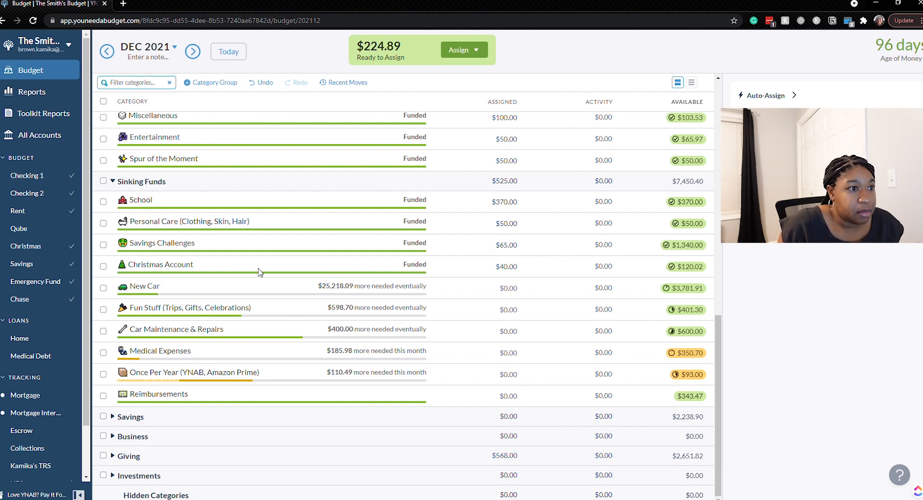
left_click(505, 275)
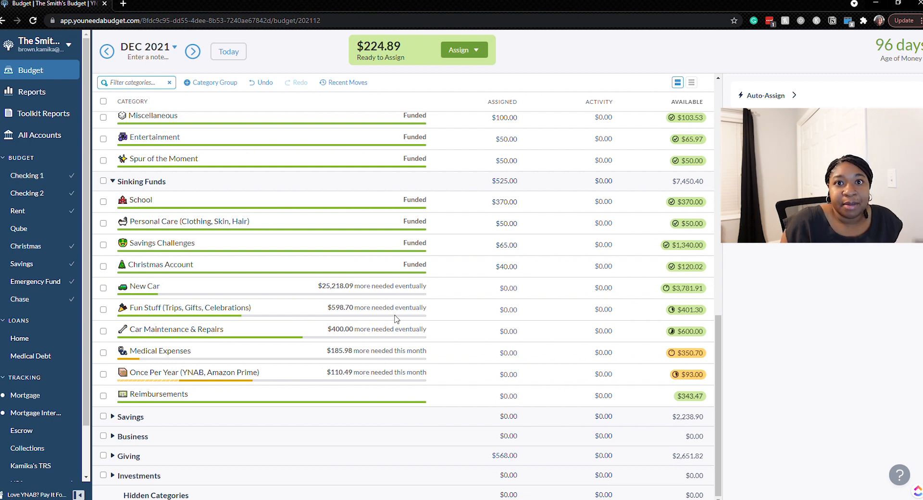
left_click(104, 331)
left_click(103, 332)
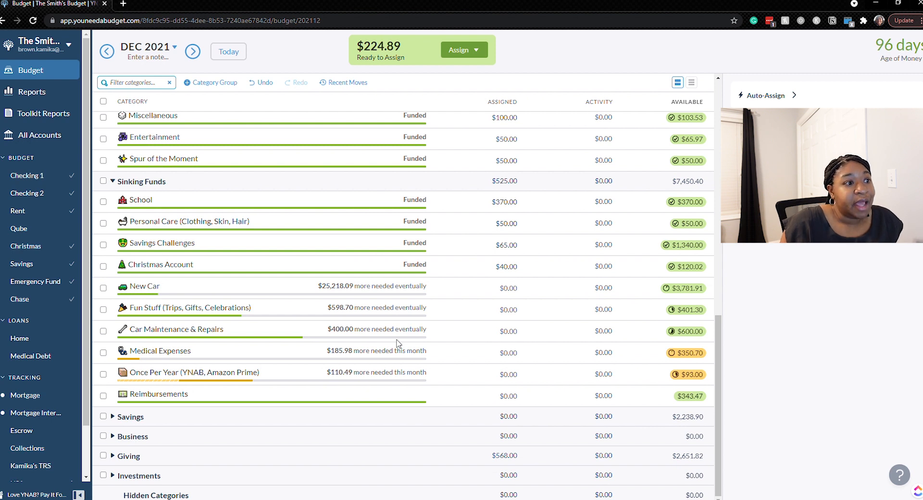
left_click(290, 330)
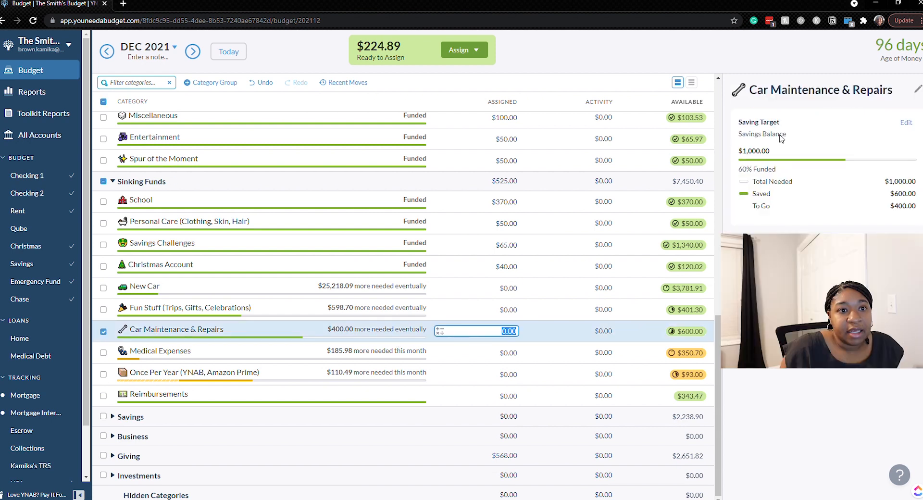
left_click(900, 129)
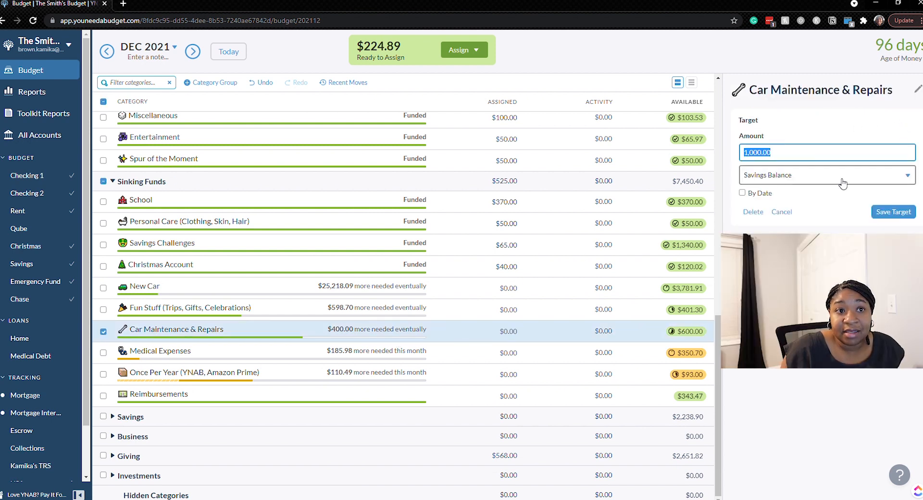
left_click(789, 212)
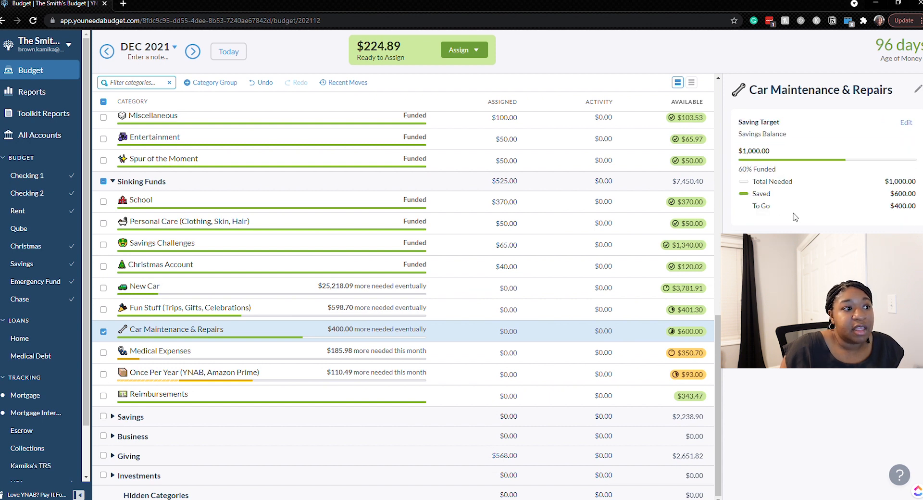
Inspect the saving target of Medical Expenses and deselect the category.
left_click(302, 356)
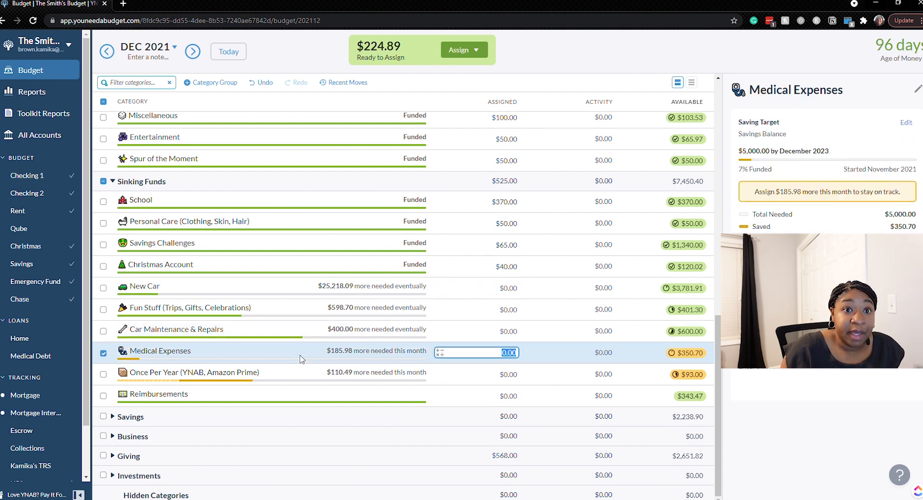
left_click(905, 122)
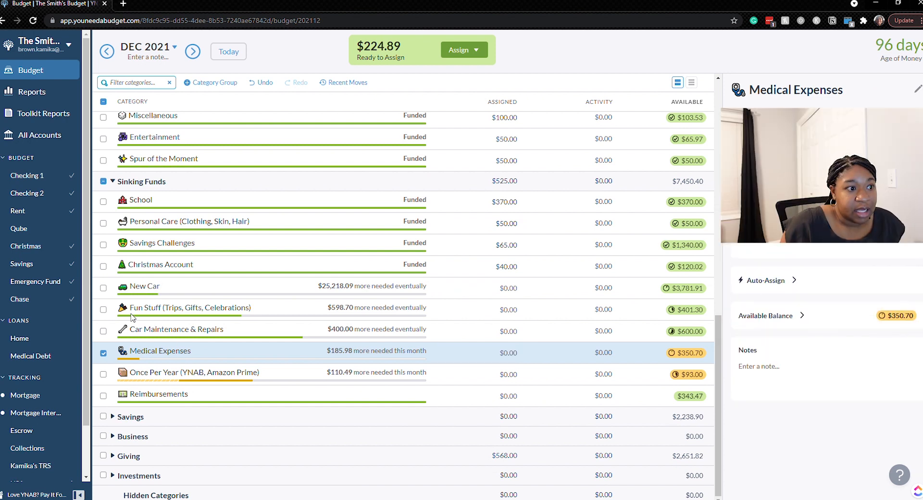
left_click(104, 354)
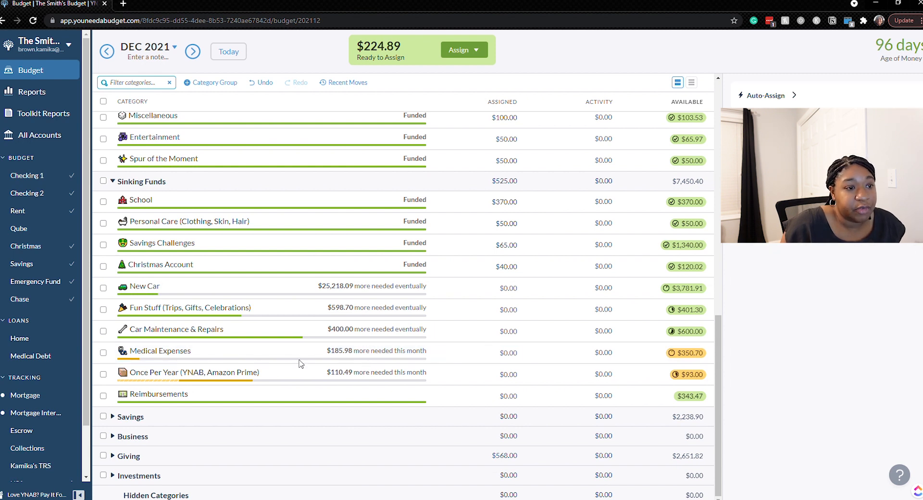
Assign $185.98 to the Medical Expenses category in Sinking Funds and deselect the category.
left_click(512, 353)
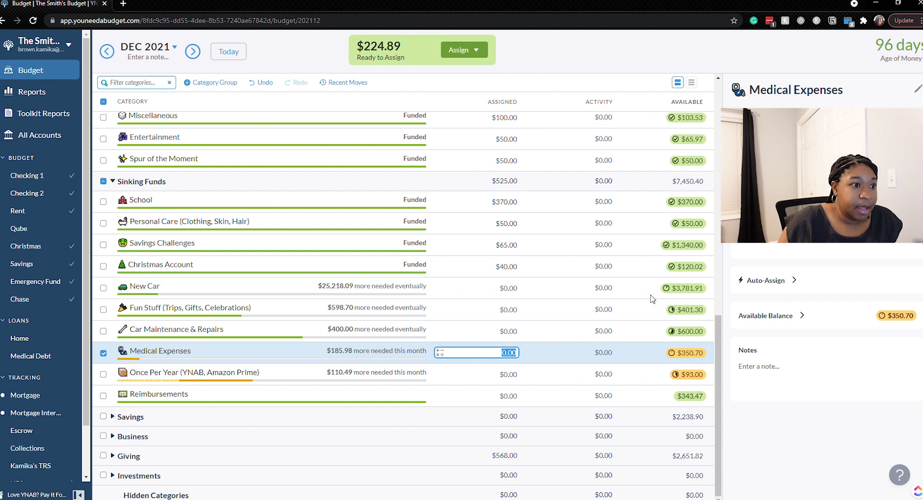
type("185.98")
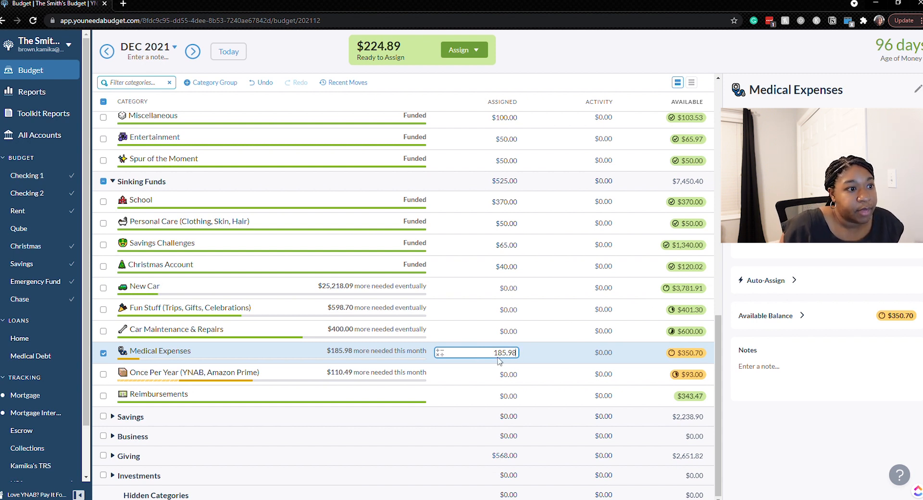
key("Return")
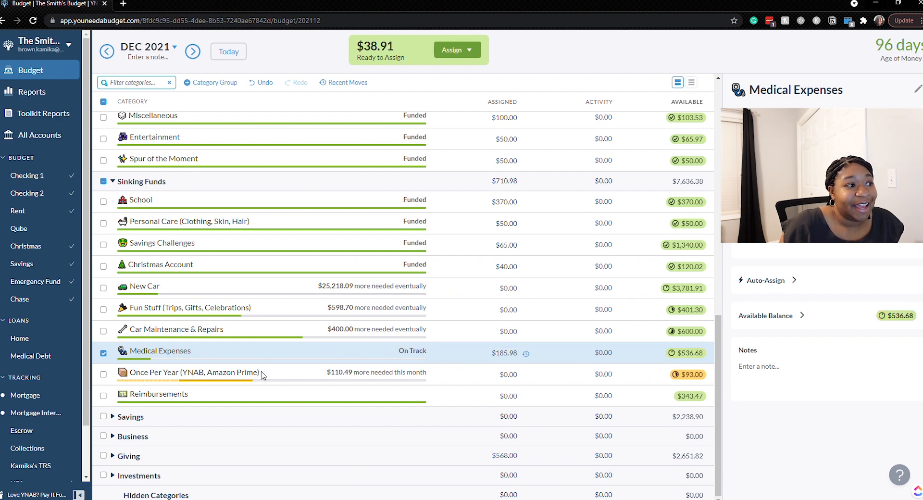
left_click(103, 353)
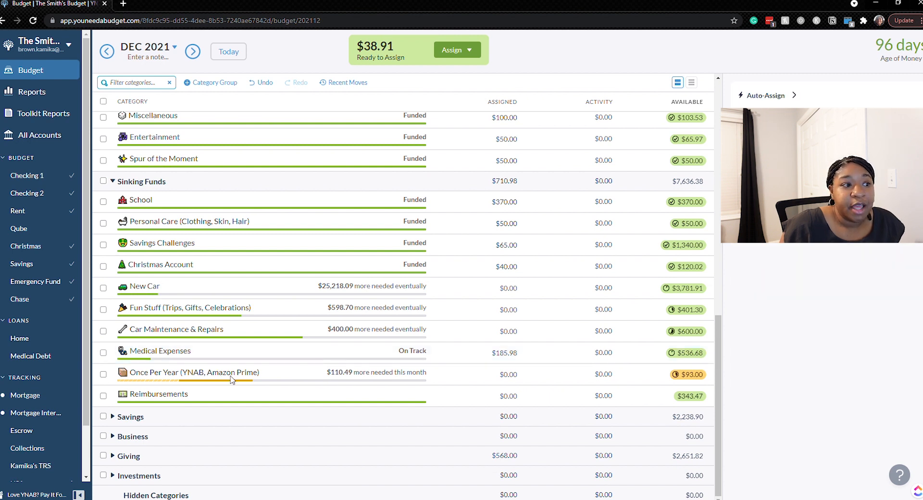
Inspect the notes and target details of the Once Per Year (YNAB, Amazon Prime) category and deselect it.
left_click(271, 378)
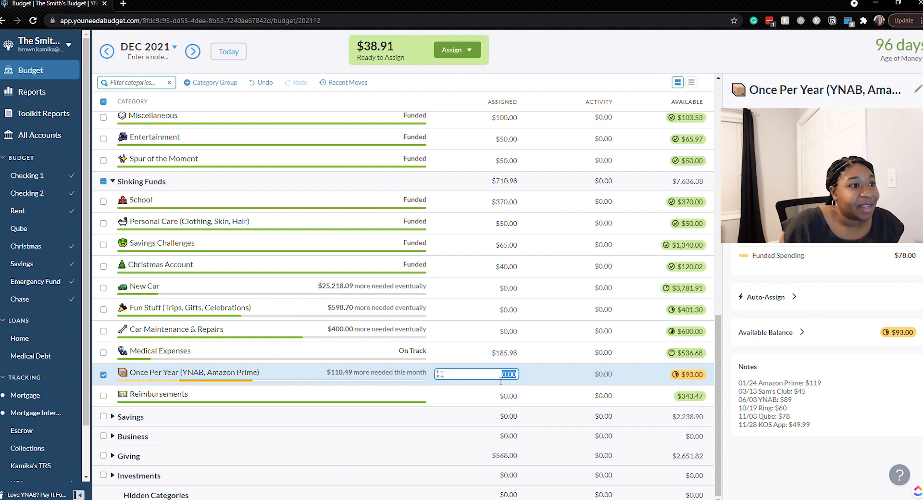
left_click(104, 375)
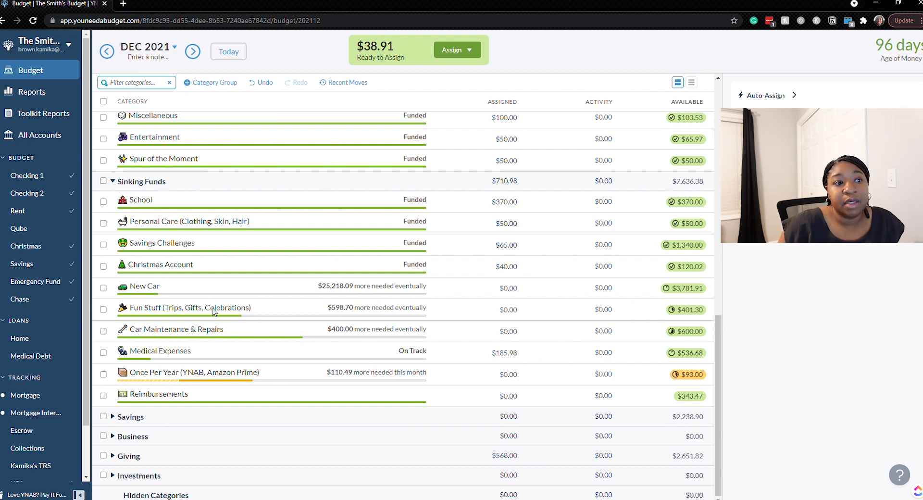
Assign the remaining $38.91 to the Fun Stuff (Trips, Gifts, Celebrations) category and deselect the category.
left_click(502, 309)
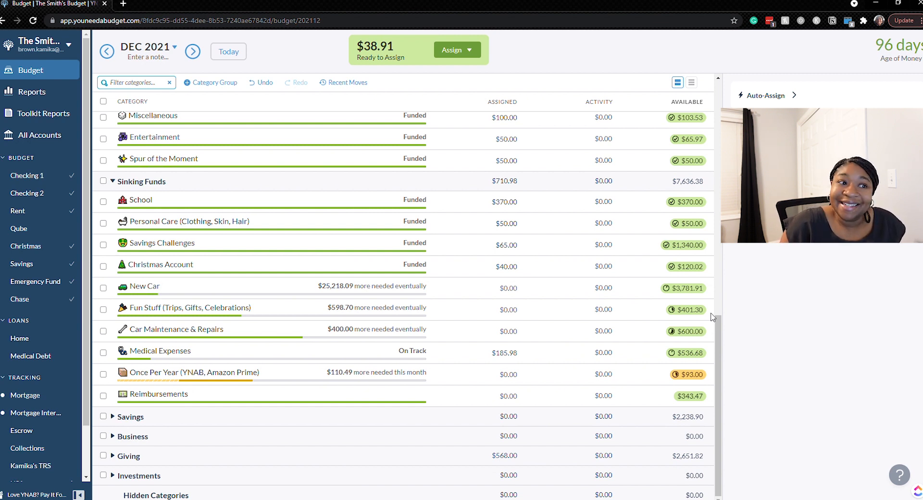
left_click(514, 313)
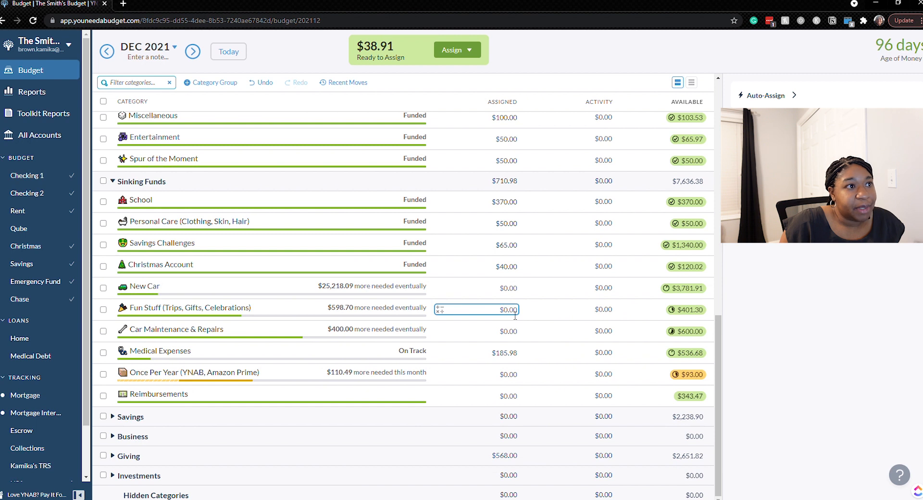
type("39")
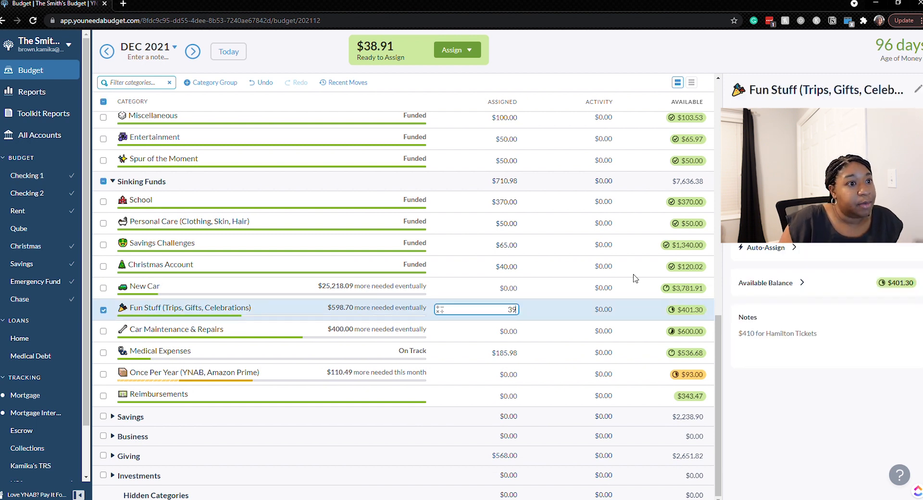
key("BackSpace")
type("8.91")
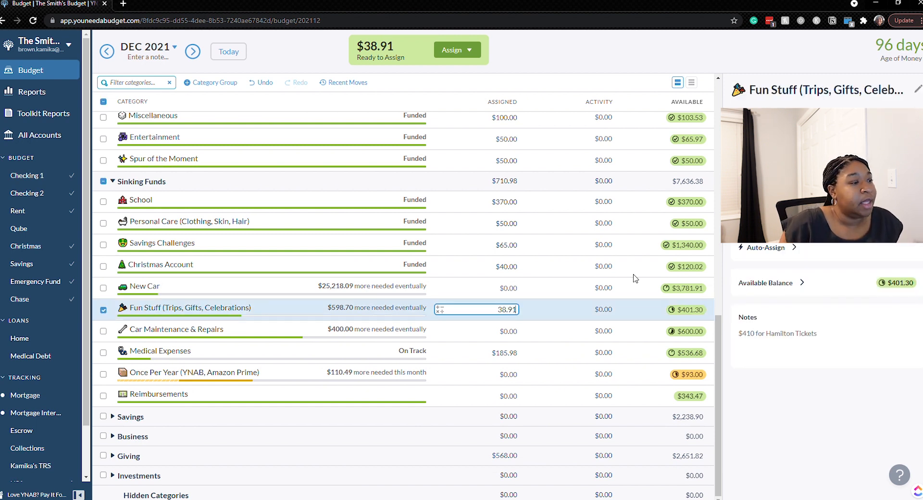
key("Return")
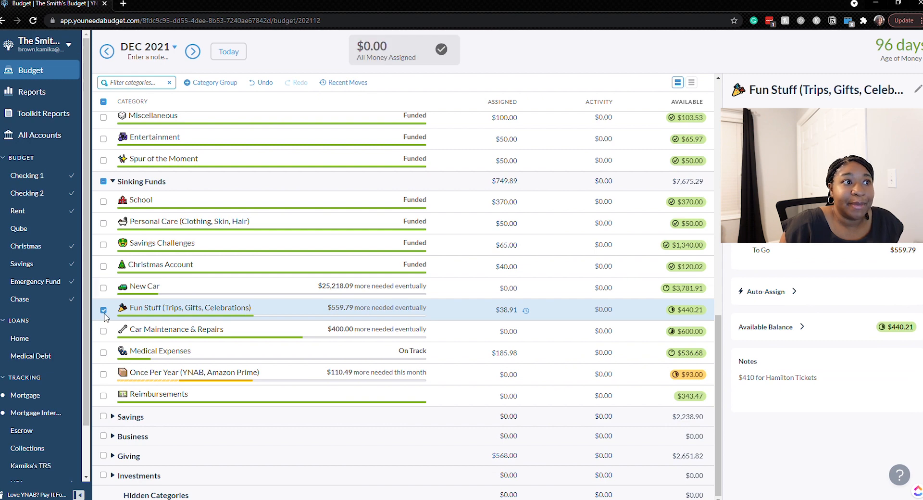
left_click(103, 311)
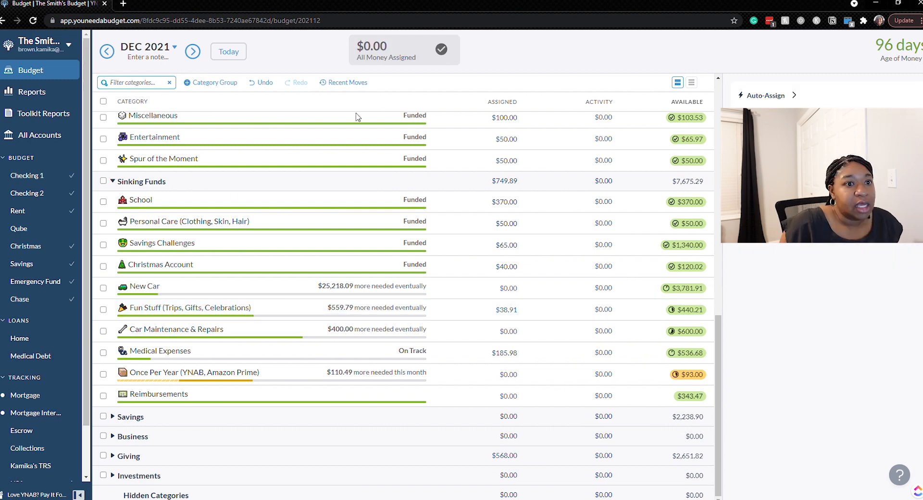
scroll(461, 296, "up", 6)
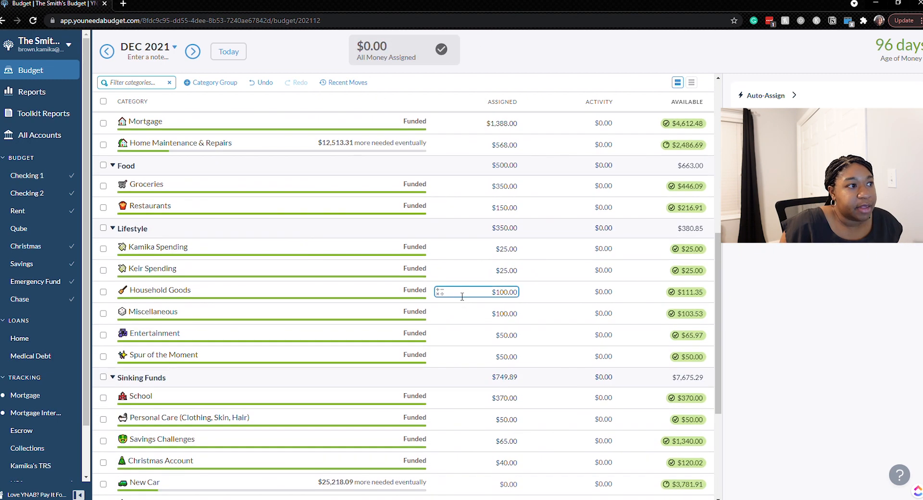
scroll(460, 297, "up", 5)
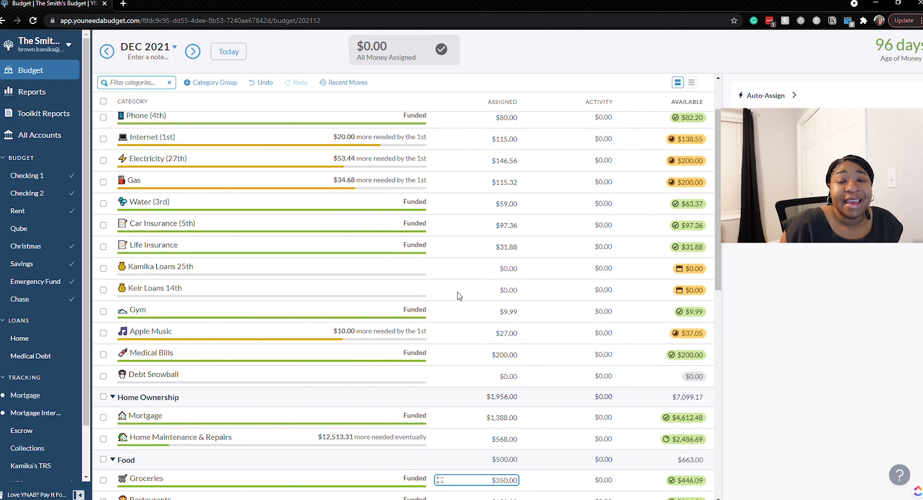
scroll(461, 296, "down", 1)
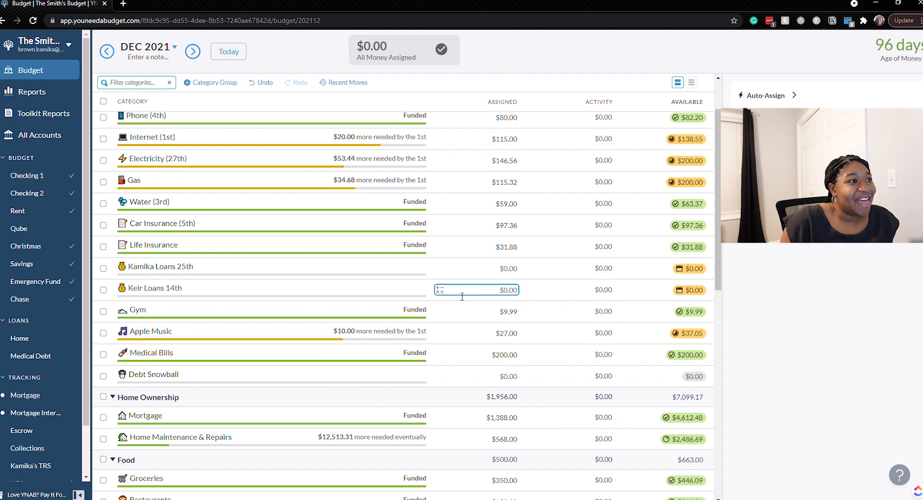
key("Tab")
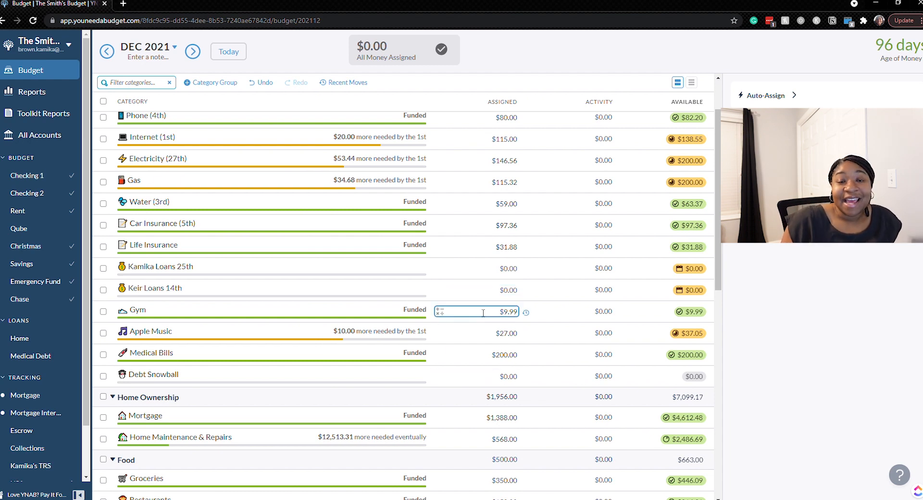
left_click(462, 297)
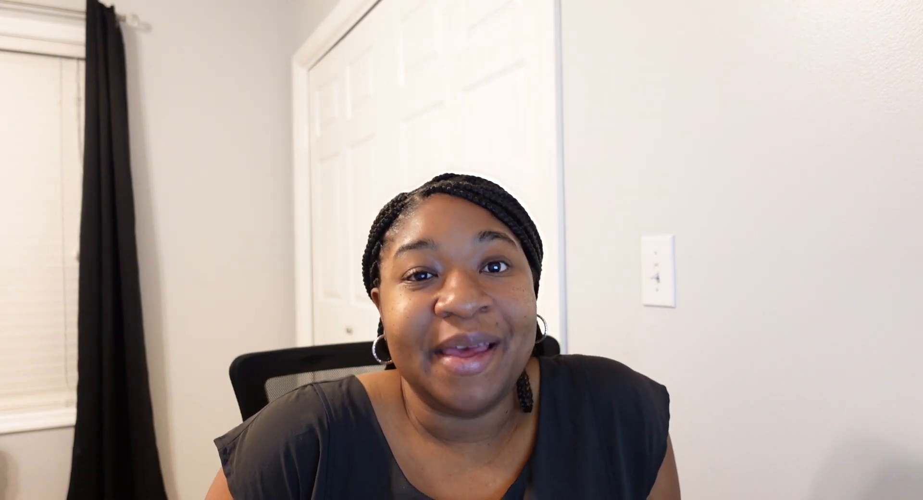